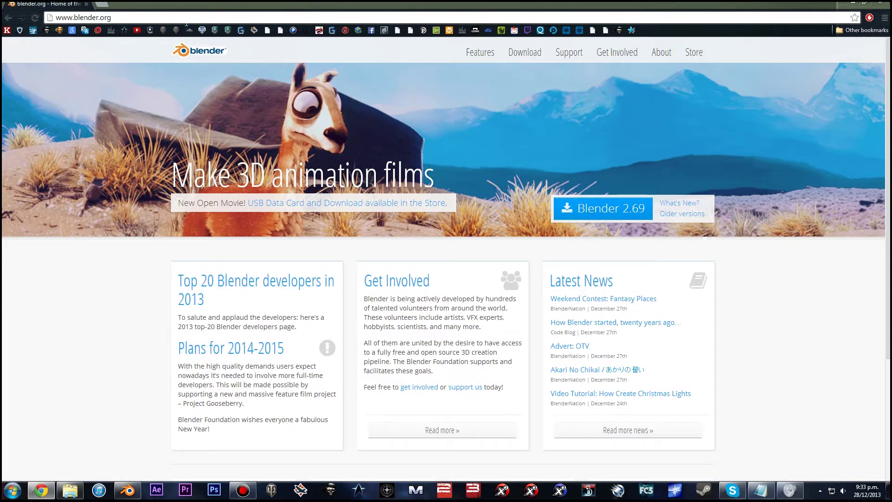
# - Examine the Blender 2.69 download options for Windows, Mac OSX and GNU/Linux on blender.org
pyautogui.click(541, 55)
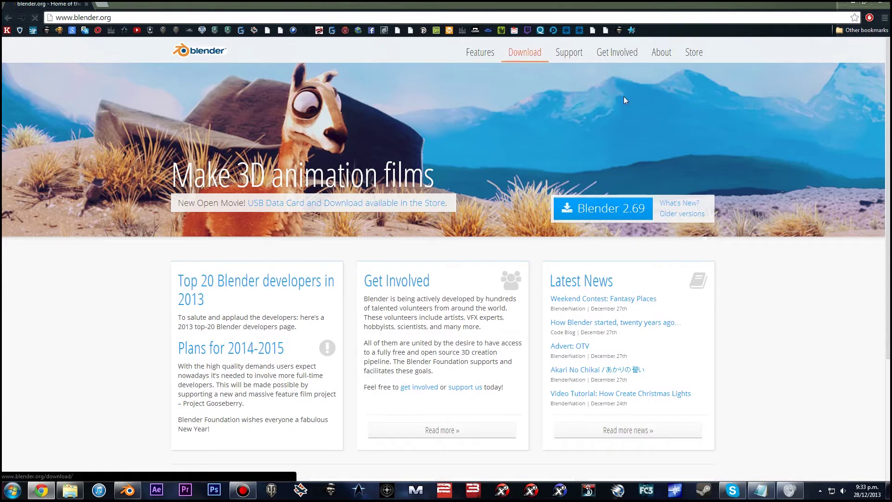
pyautogui.scroll(-3, 427, 255)
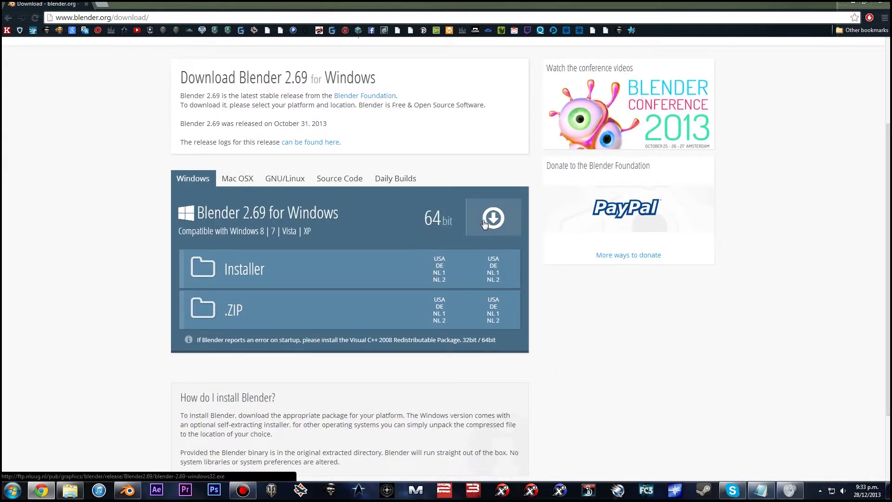
pyautogui.click(238, 179)
pyautogui.click(273, 177)
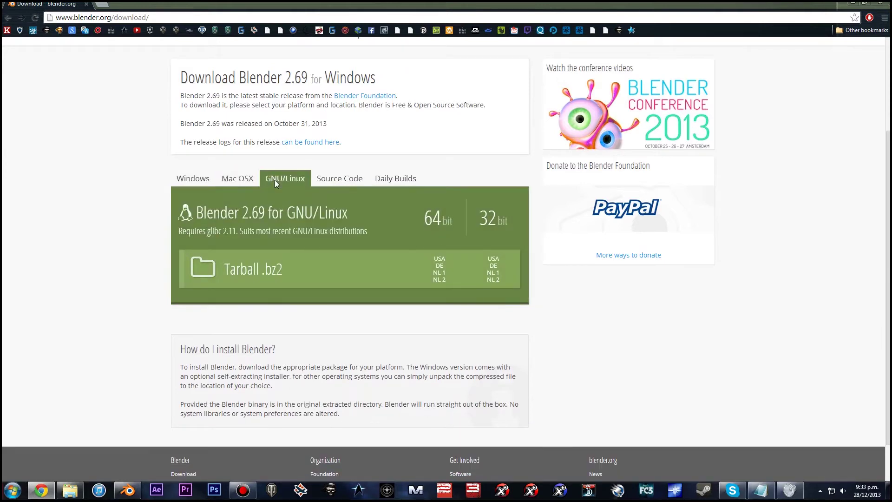
pyautogui.click(192, 177)
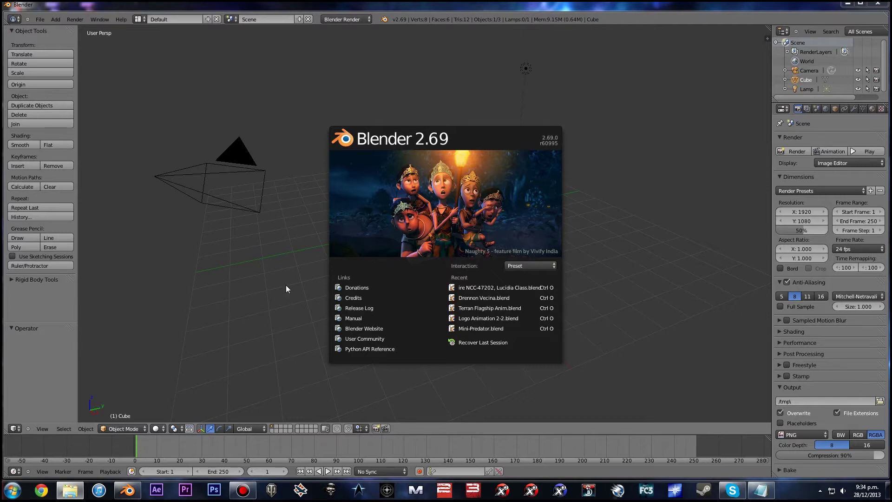
# - Switch to Blender, dismiss the splash screen and select the camera, the lamp and the default cube in turn
pyautogui.click(620, 124)
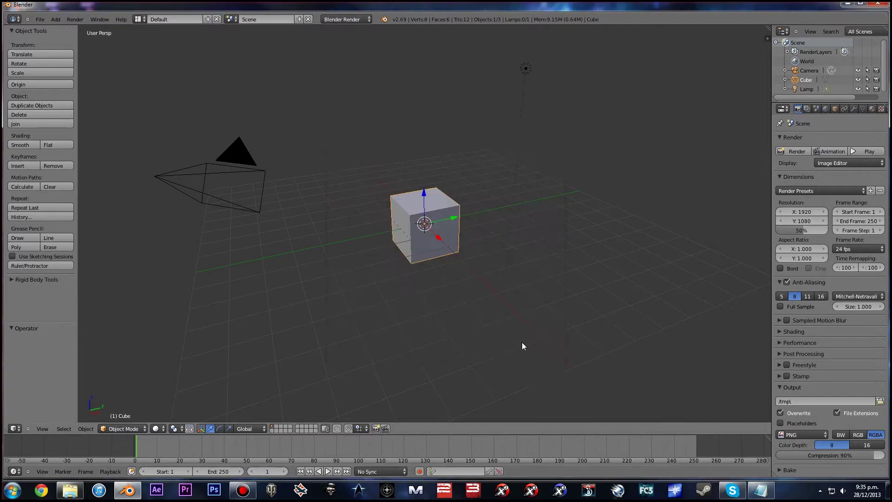
pyautogui.moveTo(487, 243); pyautogui.dragTo(490, 243, button='middle')
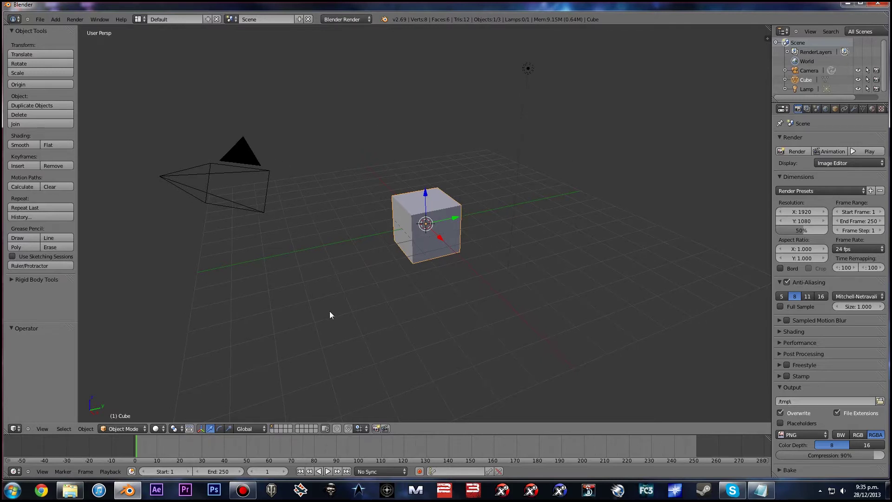
pyautogui.rightClick(223, 170)
pyautogui.rightClick(528, 102)
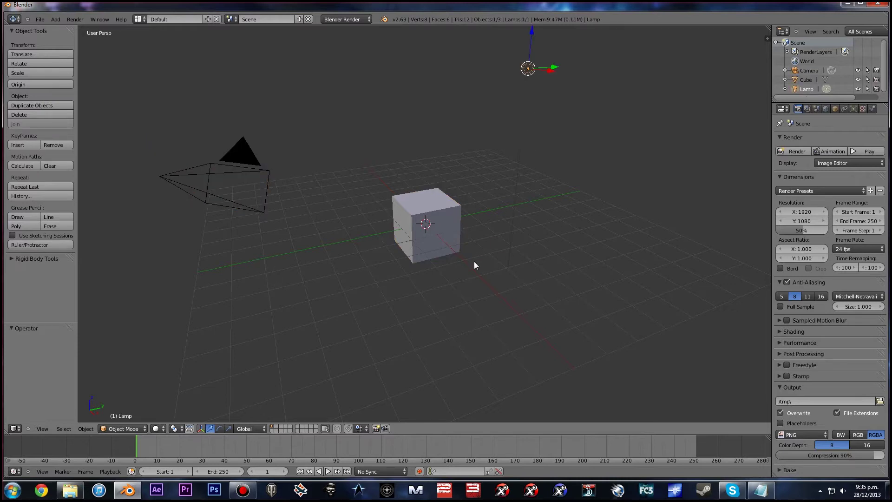
pyautogui.rightClick(436, 231)
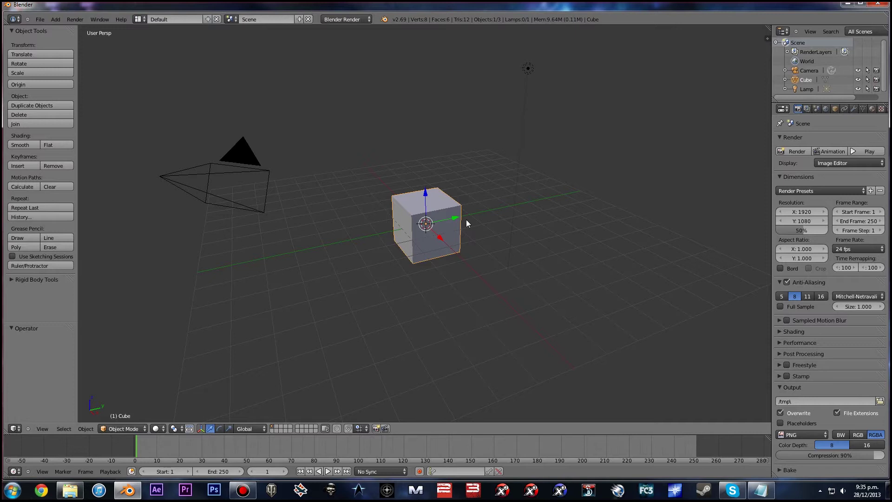
# - Examine the default cube from different angles and distances by orbiting, zooming and panning the 3D view
pyautogui.moveTo(467, 219)
pyautogui.mouseDown(button='middle')
pyautogui.moveTo(241, 234)
pyautogui.moveTo(330, 237)
pyautogui.moveTo(345, 129)
pyautogui.moveTo(451, 121)
pyautogui.moveTo(472, 181)
pyautogui.moveTo(463, 231)
pyautogui.moveTo(289, 235)
pyautogui.moveTo(315, 176)
pyautogui.moveTo(430, 140)
pyautogui.moveTo(459, 235)
pyautogui.mouseUp(button='middle')
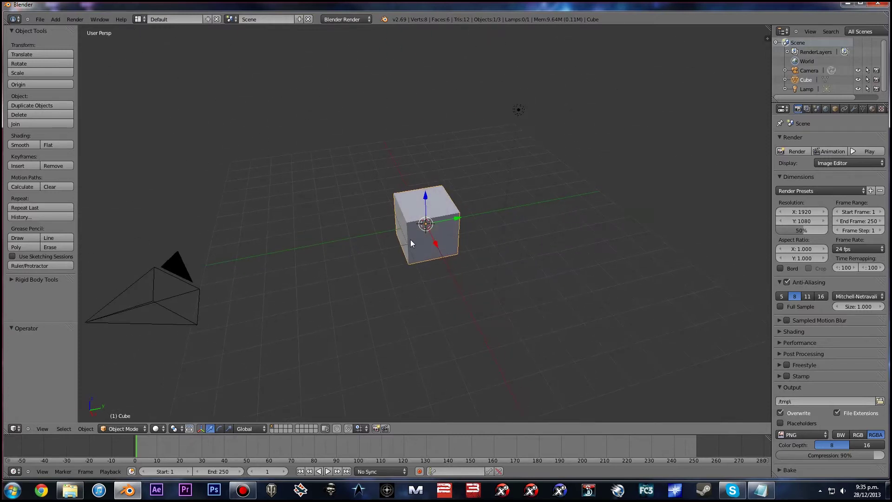
pyautogui.moveTo(387, 261); pyautogui.dragTo(453, 247, button='middle')
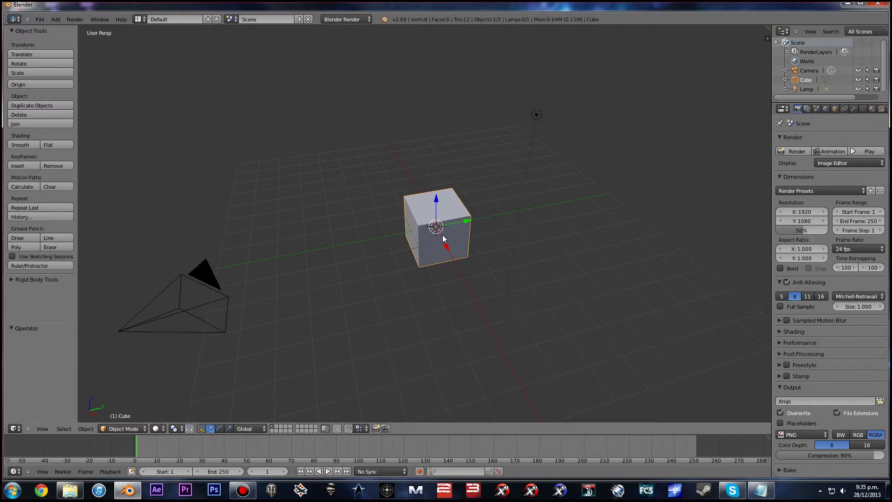
pyautogui.scroll(3, 443, 236)
pyautogui.scroll(-6, 442, 235)
pyautogui.scroll(5, 443, 235)
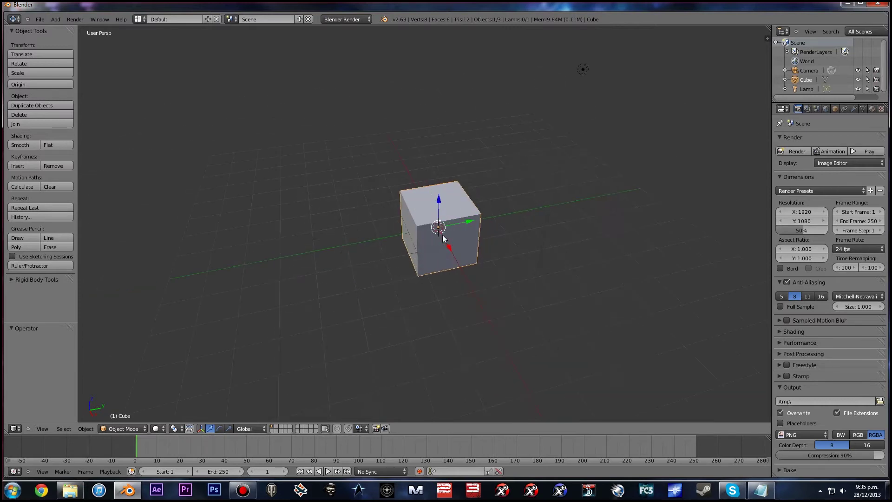
pyautogui.moveTo(441, 233); pyautogui.dragTo(439, 244, button='middle')
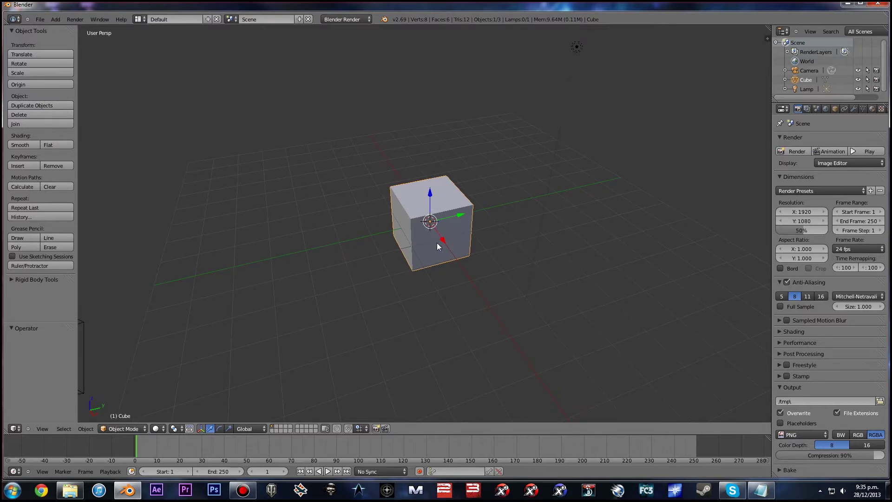
pyautogui.keyDown('ctrl'); pyautogui.moveTo(437, 243); pyautogui.dragTo(445, 193, button='middle'); pyautogui.keyUp('ctrl')
pyautogui.keyDown('ctrl'); pyautogui.moveTo(450, 288); pyautogui.dragTo(496, 391, button='middle'); pyautogui.keyUp('ctrl')
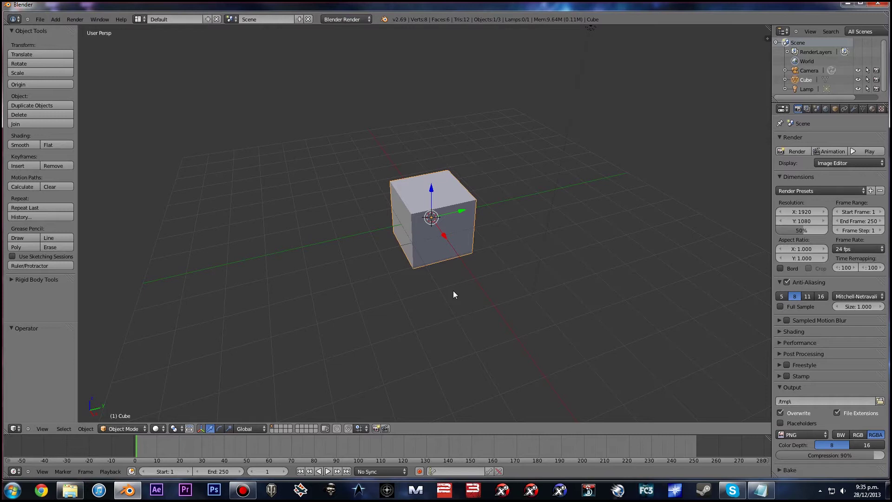
pyautogui.moveTo(454, 294); pyautogui.dragTo(380, 281, button='middle')
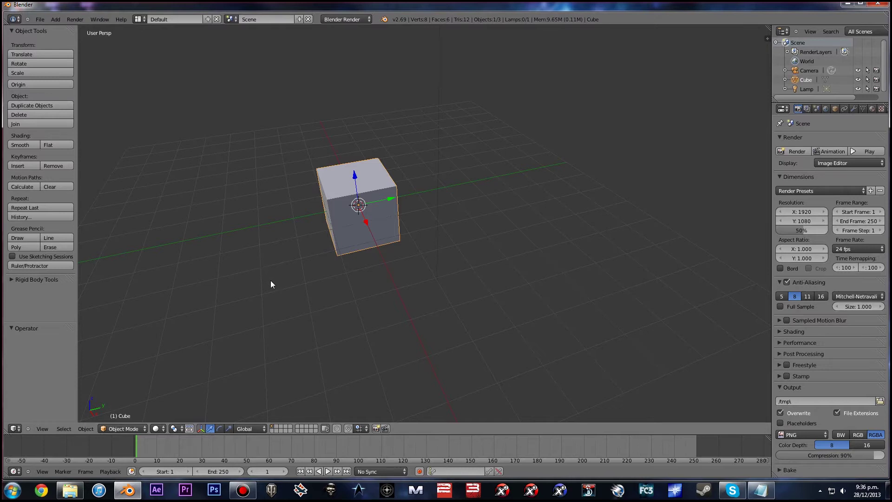
pyautogui.keyDown('shift'); pyautogui.moveTo(266, 281); pyautogui.dragTo(341, 294, button='middle'); pyautogui.keyUp('shift')
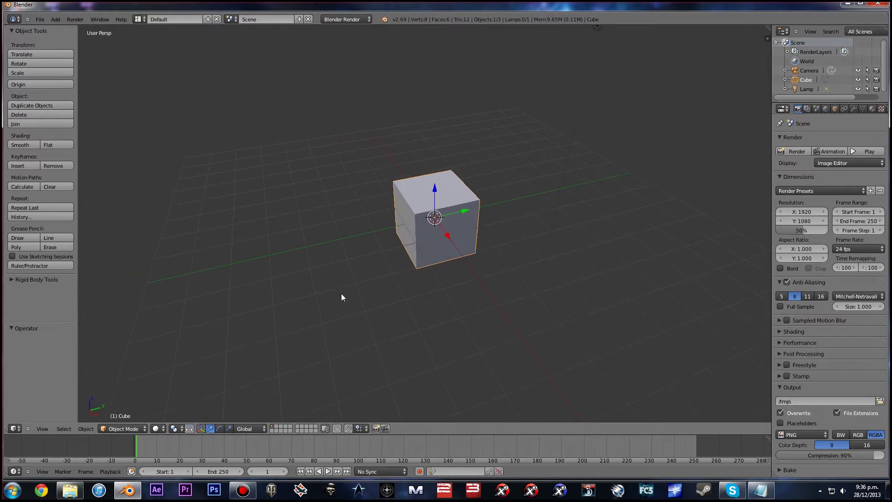
# - Add a plane mesh and move it about -2.74 units along the Y axis, beside the default cube
pyautogui.click(56, 20)
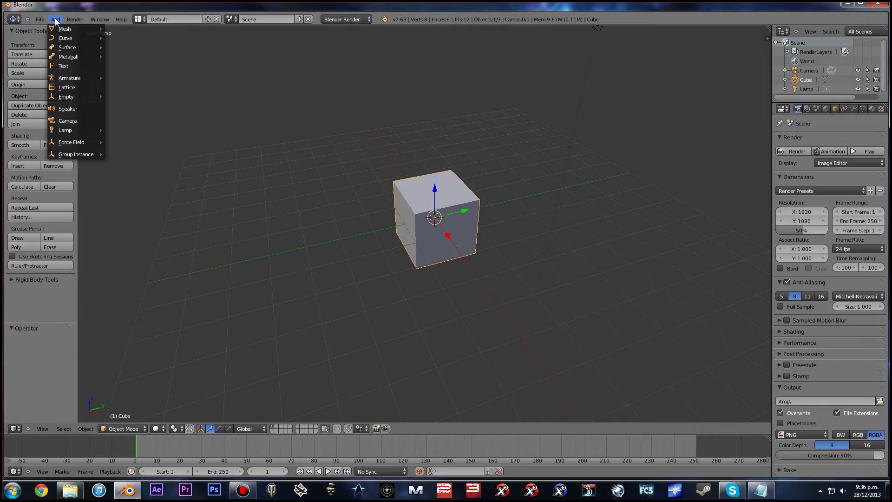
pyautogui.moveTo(62, 29)
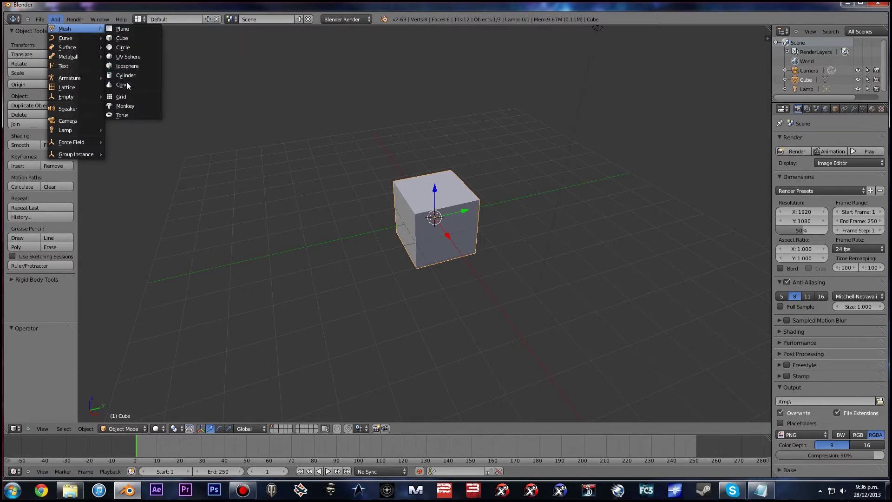
pyautogui.click(132, 30)
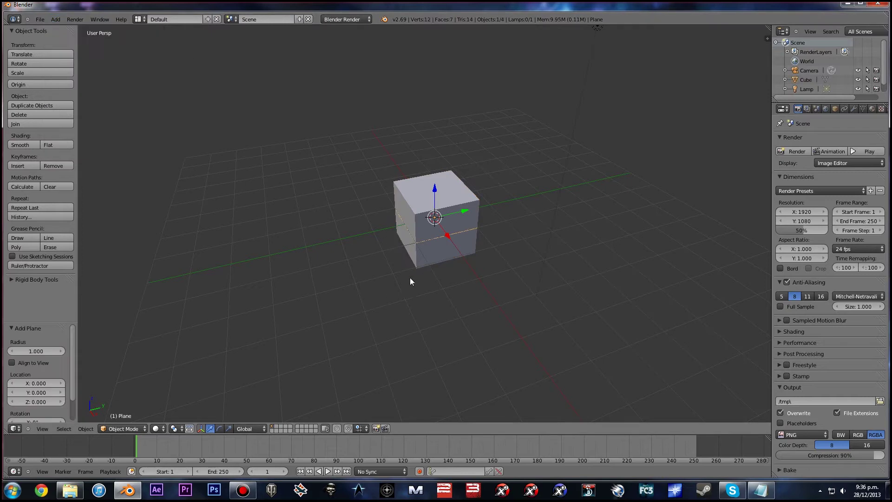
pyautogui.press('g')
pyautogui.press('y')
pyautogui.click(317, 283)
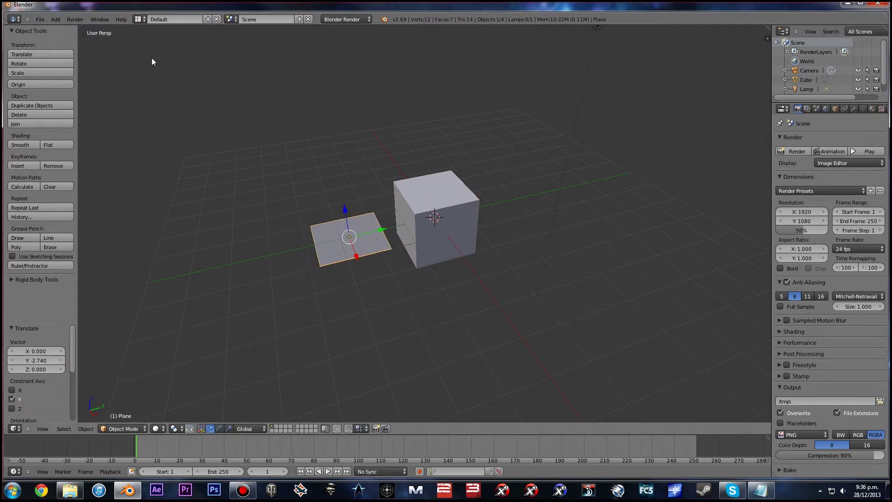
# - Add a second cube and move it about -2.83 units along the X axis, behind the default cube
pyautogui.click(56, 19)
pyautogui.moveTo(70, 30)
pyautogui.click(130, 40)
pyautogui.moveTo(372, 191); pyautogui.dragTo(437, 261, button='middle')
pyautogui.press('g')
pyautogui.press('x')
pyautogui.click(505, 302)
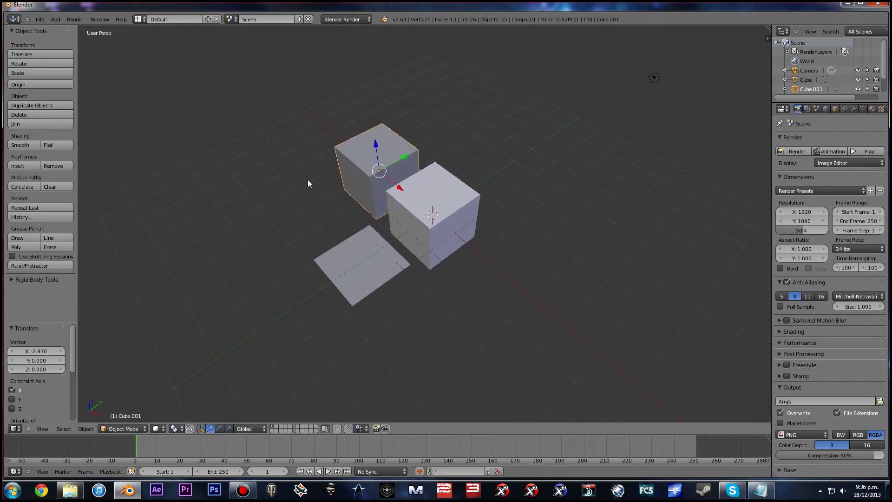
# - Find the Add Cylinder operator through search, add a cylinder and move it about 2.74 units along the X axis
pyautogui.press('space')
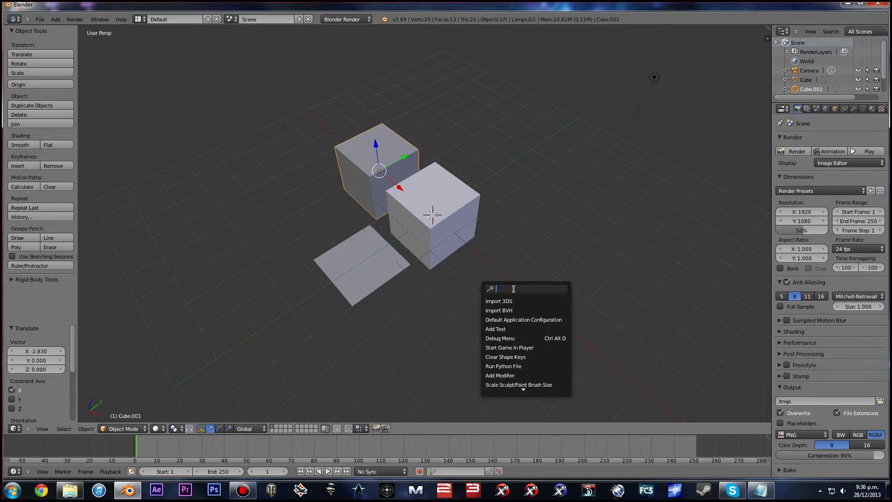
pyautogui.write('Cylid')
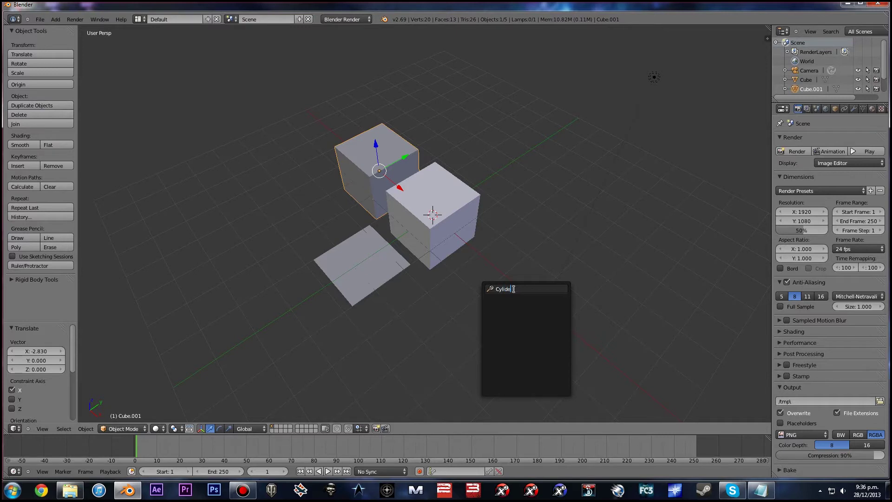
pyautogui.press('BackSpace')
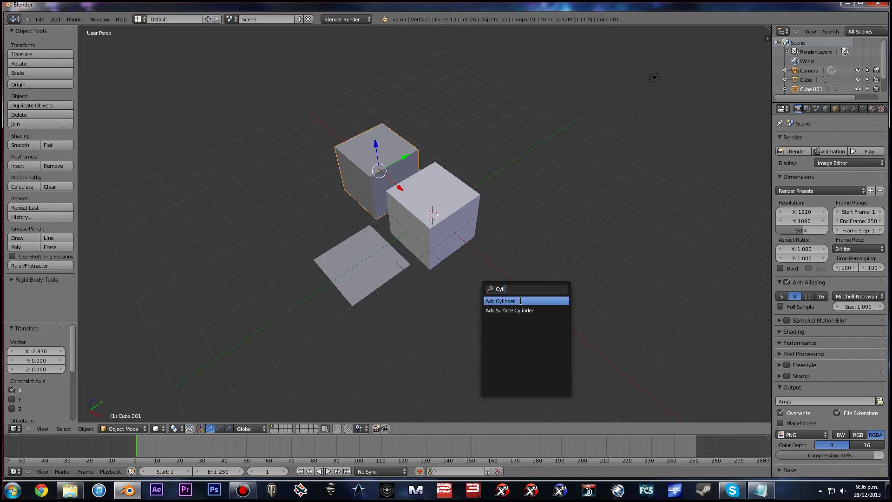
pyautogui.click(521, 301)
pyautogui.press('g')
pyautogui.press('x')
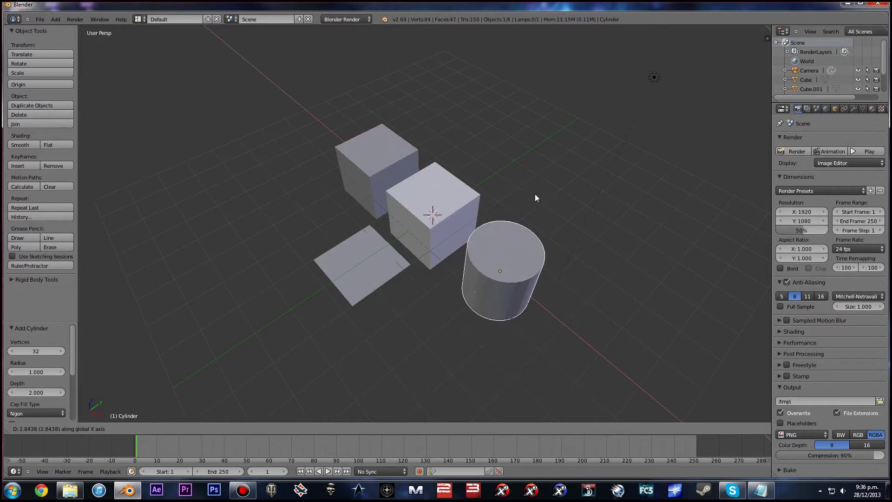
pyautogui.click(525, 195)
pyautogui.moveTo(524, 195); pyautogui.dragTo(471, 201, button='middle')
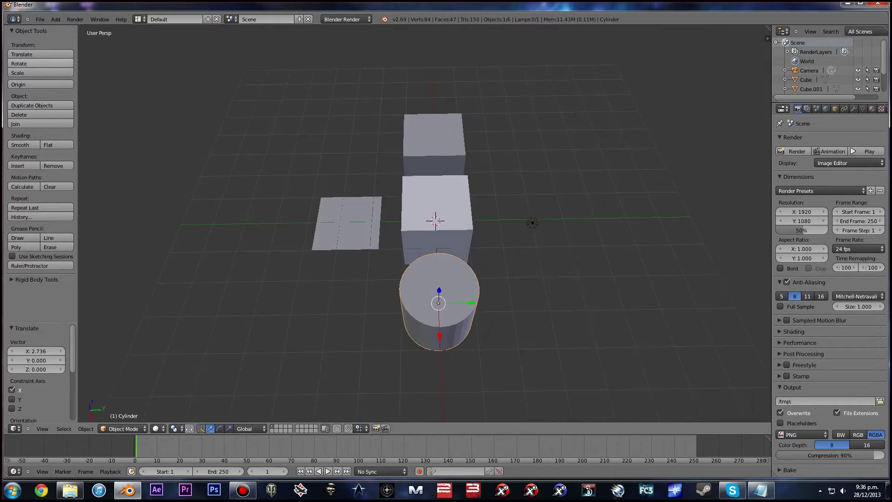
# - Add an icosphere and move it about 2.6 units along the Y axis, opposite the plane
pyautogui.click(55, 20)
pyautogui.moveTo(99, 29)
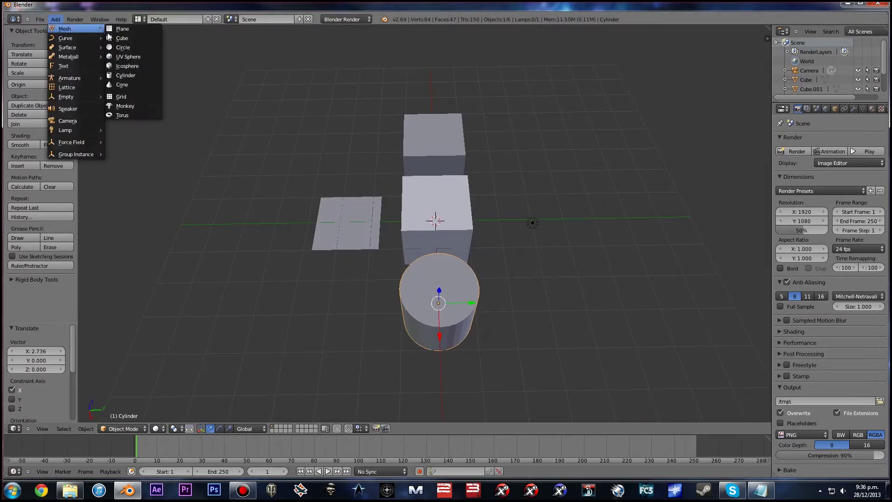
pyautogui.click(138, 65)
pyautogui.press('g')
pyautogui.press('y')
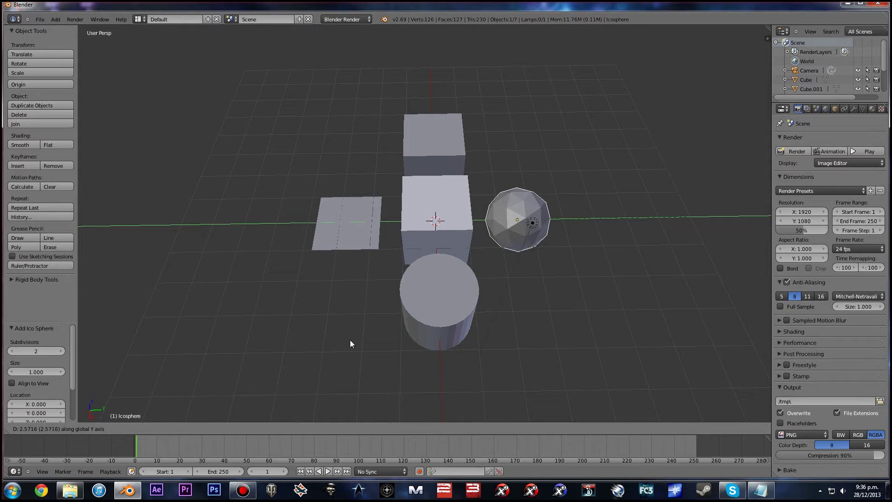
pyautogui.click(339, 336)
# - Add a cone and move it about 5.27 units along the Y axis, beyond the icosphere
pyautogui.click(55, 19)
pyautogui.moveTo(66, 30)
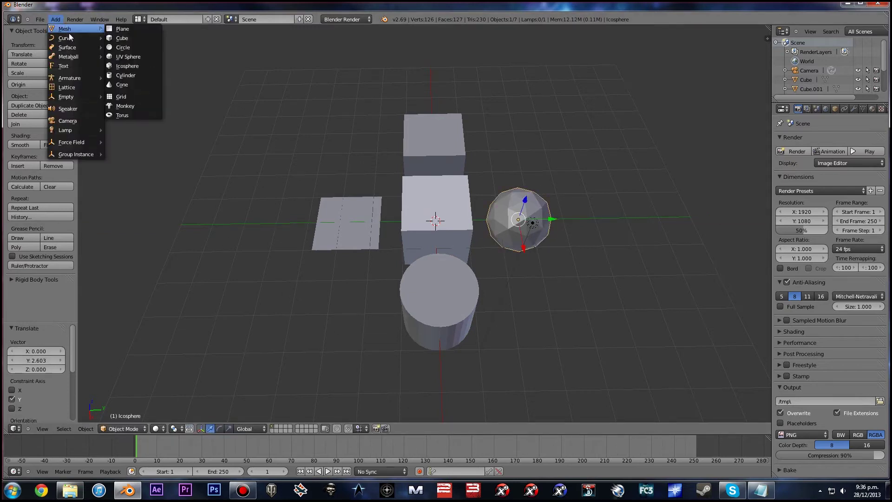
pyautogui.click(130, 85)
pyautogui.press('g')
pyautogui.press('y')
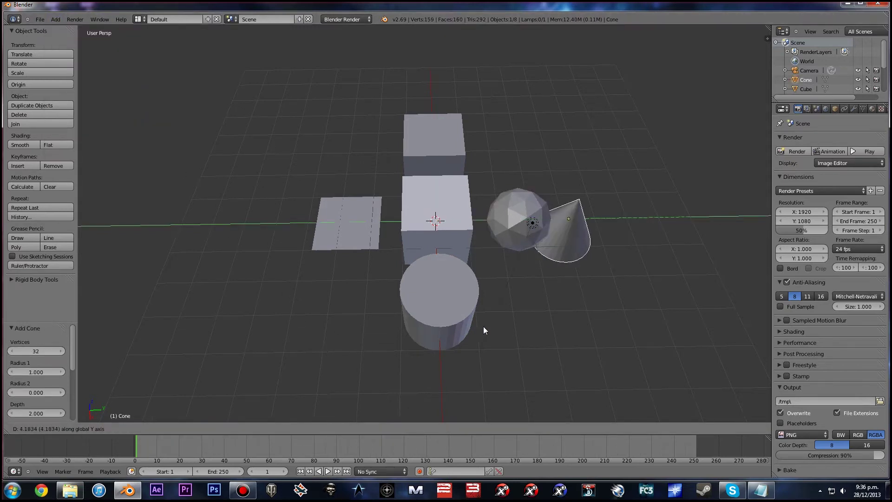
pyautogui.click(498, 322)
pyautogui.moveTo(497, 321); pyautogui.dragTo(473, 297, button='middle')
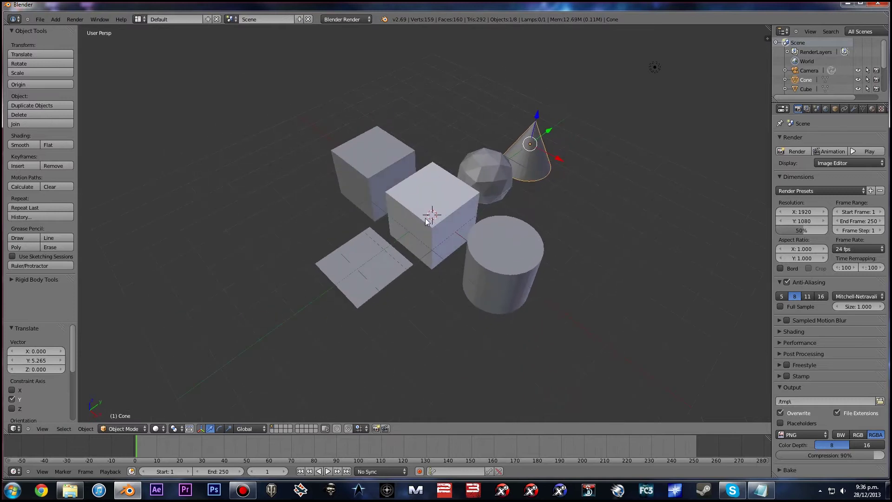
# - Add a torus and move it about 8.14 units along the Y axis, beyond the cone
pyautogui.click(56, 19)
pyautogui.moveTo(66, 29)
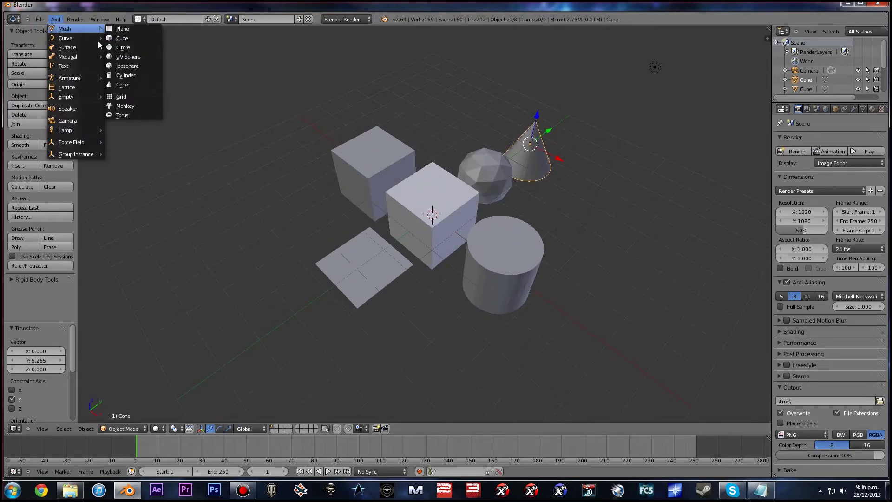
pyautogui.click(132, 115)
pyautogui.press('g')
pyautogui.press('y')
pyautogui.click(393, 283)
pyautogui.moveTo(393, 284); pyautogui.dragTo(378, 298, button='middle')
# - Examine the added primitives by selecting them individually from several view angles, ending with the cone and the torus
pyautogui.rightClick(378, 298)
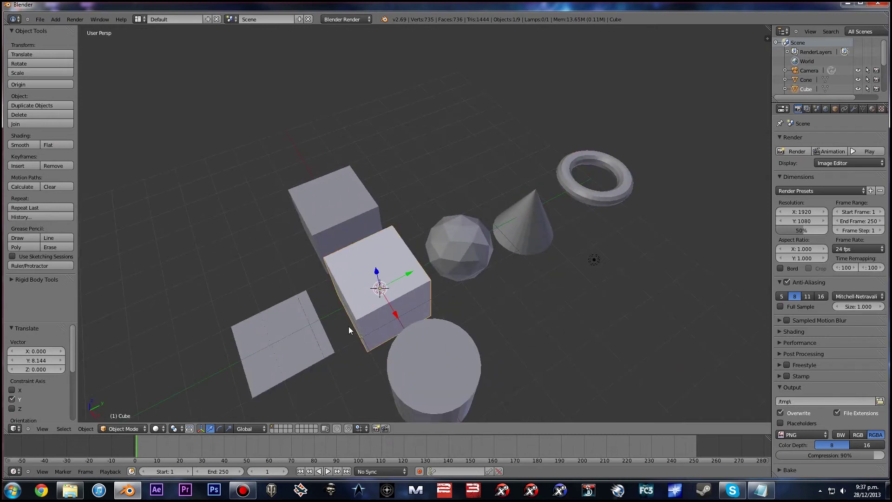
pyautogui.press('KP_Decimal')
pyautogui.rightClick(349, 199)
pyautogui.moveTo(314, 305); pyautogui.dragTo(339, 322, button='middle')
pyautogui.rightClick(340, 321)
pyautogui.moveTo(405, 313)
pyautogui.mouseDown(button='middle')
pyautogui.moveTo(389, 300)
pyautogui.moveTo(430, 245)
pyautogui.moveTo(369, 302)
pyautogui.moveTo(273, 294)
pyautogui.moveTo(362, 222)
pyautogui.moveTo(336, 196)
pyautogui.moveTo(462, 231)
pyautogui.moveTo(477, 226)
pyautogui.moveTo(445, 314)
pyautogui.moveTo(470, 275)
pyautogui.moveTo(522, 308)
pyautogui.moveTo(497, 344)
pyautogui.moveTo(459, 320)
pyautogui.moveTo(512, 303)
pyautogui.moveTo(547, 331)
pyautogui.moveTo(523, 359)
pyautogui.moveTo(583, 275)
pyautogui.moveTo(414, 298)
pyautogui.mouseUp(button='middle')
pyautogui.rightClick(478, 226)
pyautogui.rightClick(475, 255)
pyautogui.moveTo(475, 255); pyautogui.dragTo(668, 225, button='middle')
pyautogui.rightClick(668, 224)
pyautogui.moveTo(509, 261); pyautogui.dragTo(475, 313, button='middle')
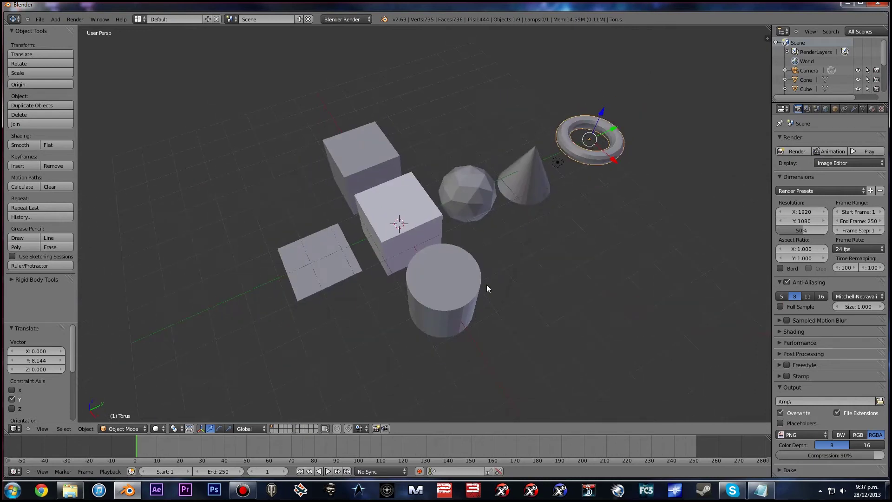
pyautogui.rightClick(513, 182)
pyautogui.moveTo(513, 183); pyautogui.dragTo(524, 190, button='middle')
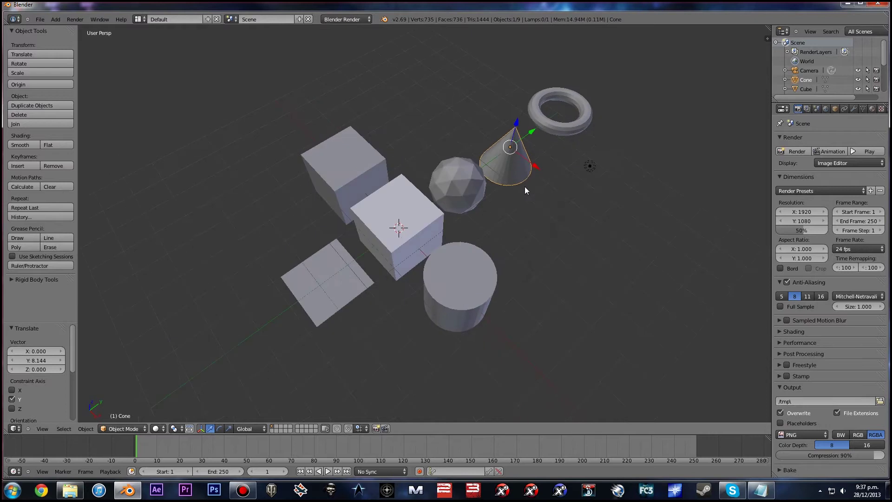
pyautogui.rightClick(554, 133)
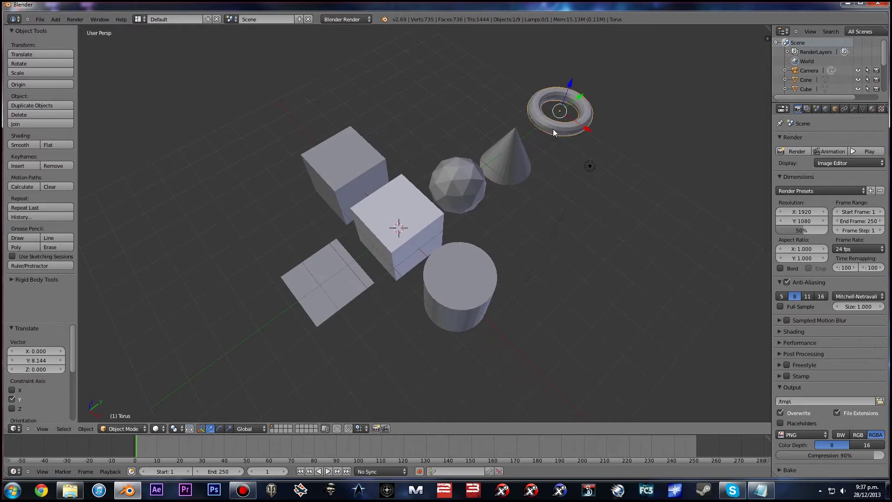
# - Delete the torus beyond the cone
pyautogui.moveTo(554, 132); pyautogui.dragTo(545, 157, button='middle')
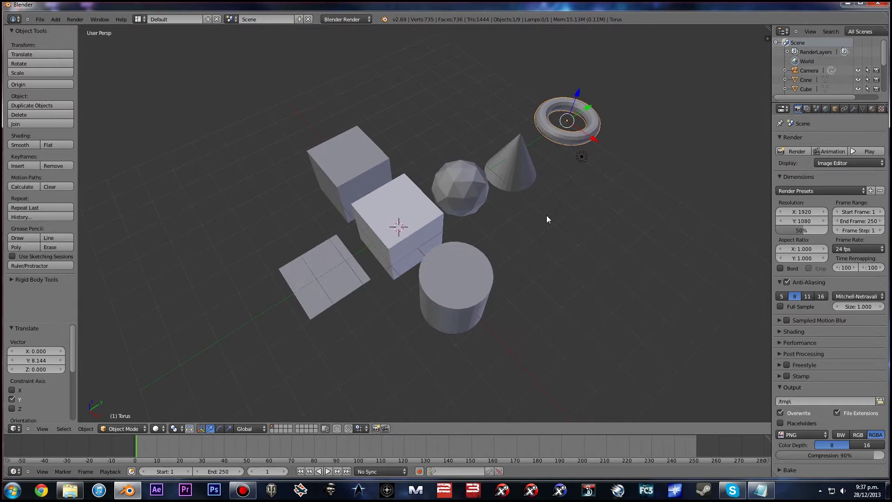
pyautogui.press('x')
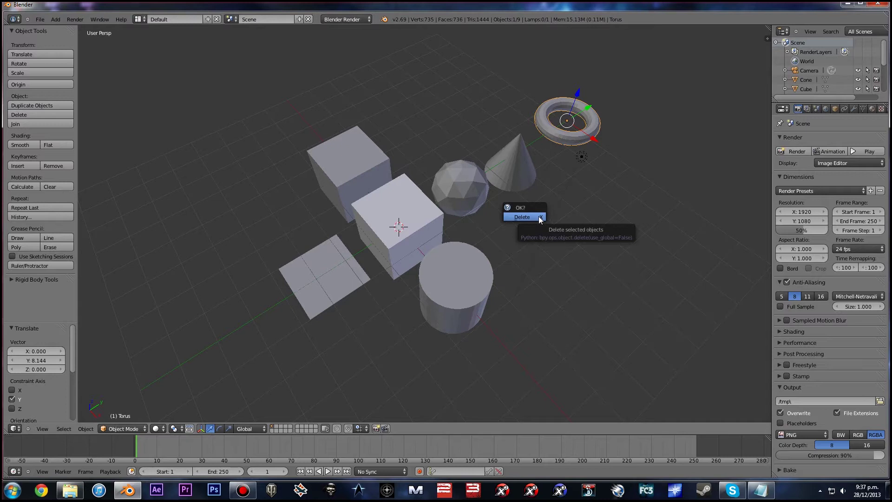
pyautogui.click(539, 217)
# - Delete the cone, icosphere, cylinder, plane and added cube together, keeping only the original cube at the origin
pyautogui.rightClick(526, 182)
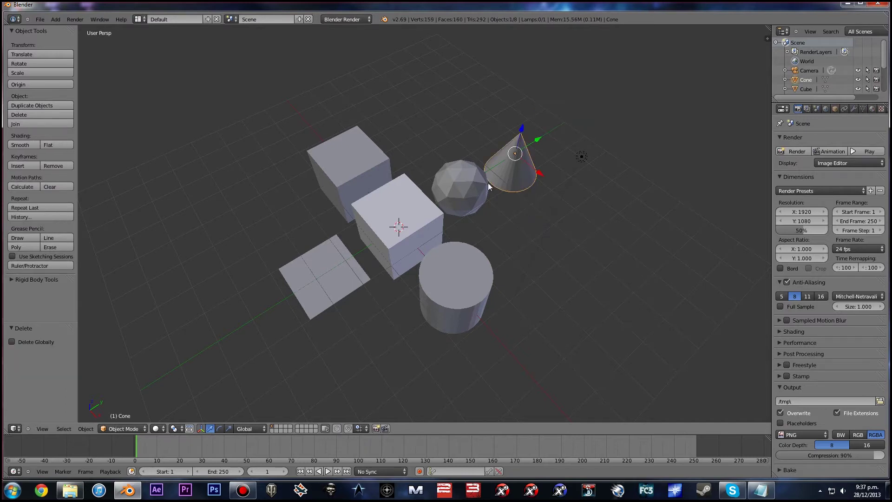
pyautogui.keyDown('shift'); pyautogui.rightClick(472, 180); pyautogui.keyUp('shift')
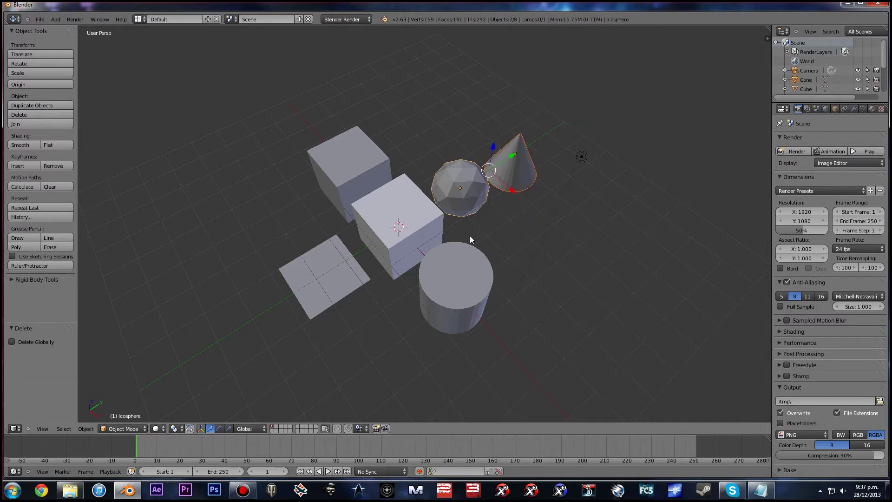
pyautogui.keyDown('shift'); pyautogui.rightClick(470, 269); pyautogui.keyUp('shift')
pyautogui.keyDown('shift'); pyautogui.rightClick(300, 286); pyautogui.keyUp('shift')
pyautogui.keyDown('shift'); pyautogui.rightClick(319, 172); pyautogui.keyUp('shift')
pyautogui.moveTo(388, 246); pyautogui.dragTo(502, 264, button='middle')
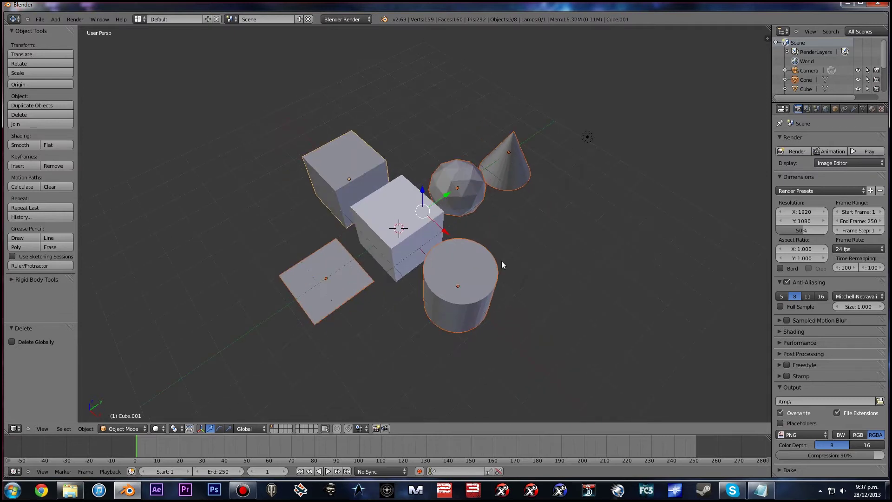
pyautogui.press('x')
pyautogui.click(495, 264)
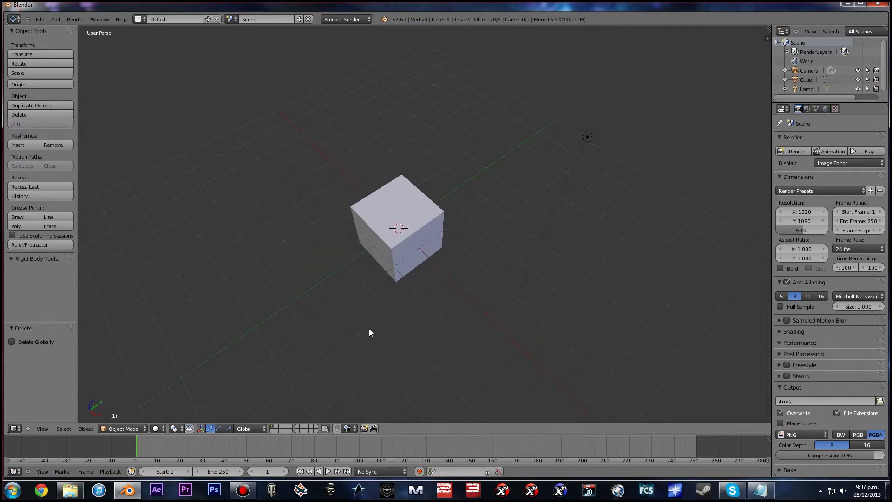
# - Select the remaining cube at the origin
pyautogui.moveTo(370, 329); pyautogui.dragTo(377, 325, button='middle')
pyautogui.rightClick(413, 244)
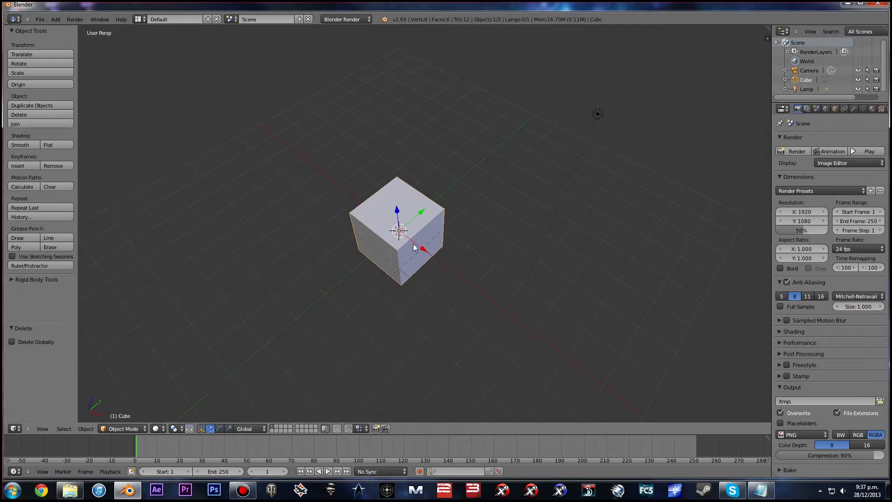
pyautogui.keyDown('shift'); pyautogui.moveTo(415, 247); pyautogui.dragTo(473, 225, button='middle'); pyautogui.keyUp('shift')
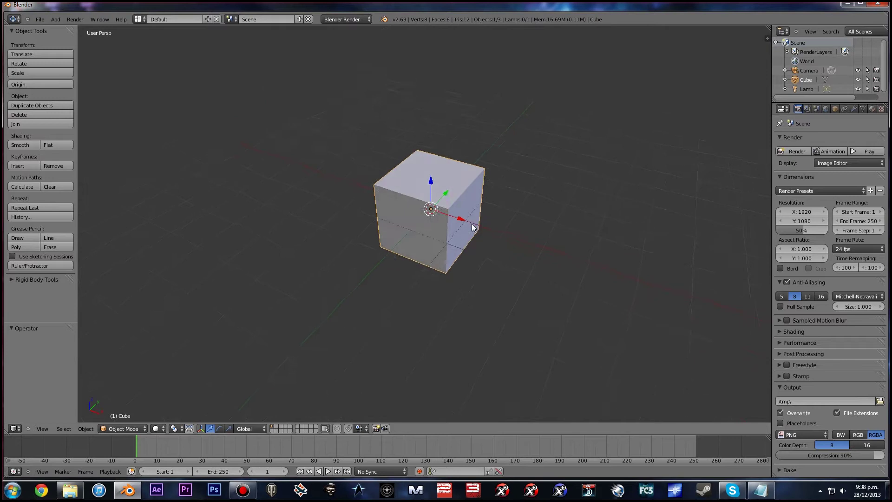
# - Examine the selected cube from several view angles and zoom distances
pyautogui.scroll(-1, 473, 227)
pyautogui.scroll(-1, 445, 286)
pyautogui.scroll(-1, 444, 287)
pyautogui.moveTo(414, 282); pyautogui.dragTo(415, 284, button='middle')
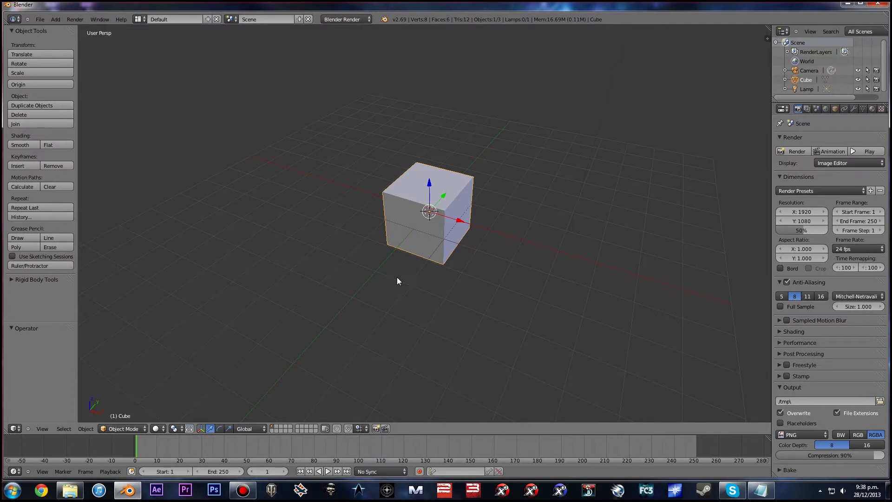
pyautogui.moveTo(440, 296); pyautogui.dragTo(417, 293, button='middle')
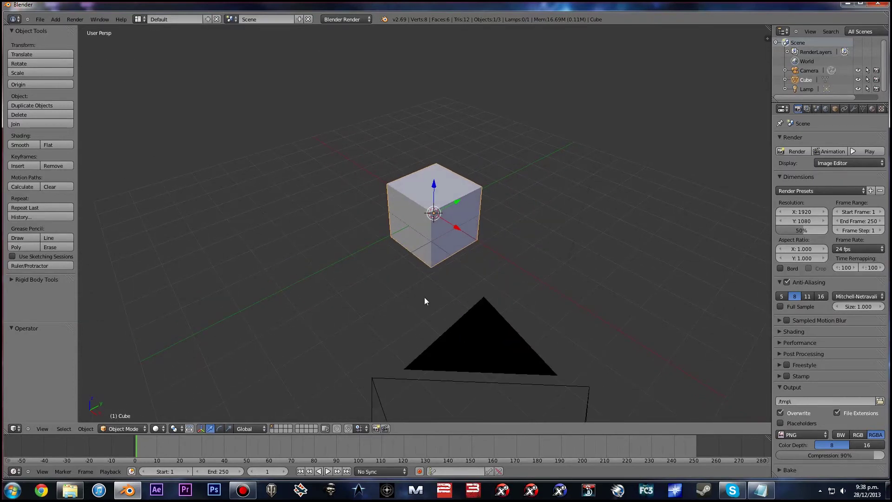
pyautogui.scroll(2, 422, 286)
pyautogui.scroll(1, 421, 283)
pyautogui.moveTo(432, 315); pyautogui.dragTo(437, 311, button='middle')
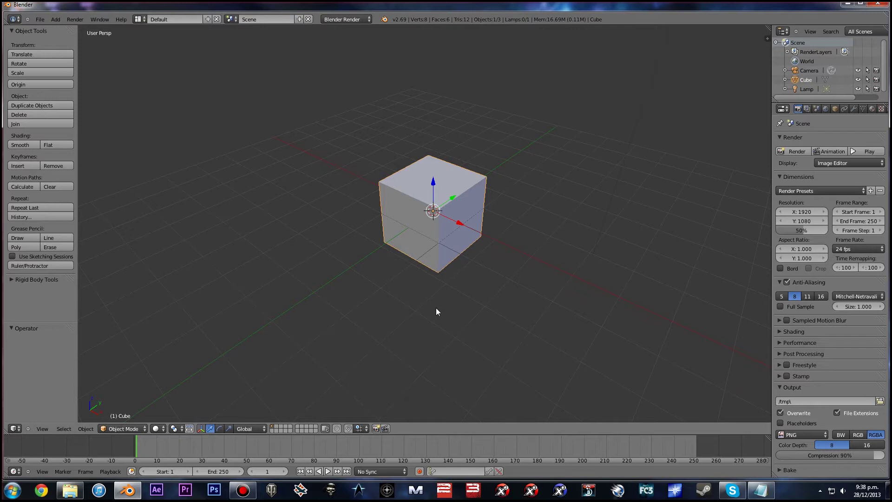
# - Try to move the cube freely and along the global Y axis
pyautogui.press('g')
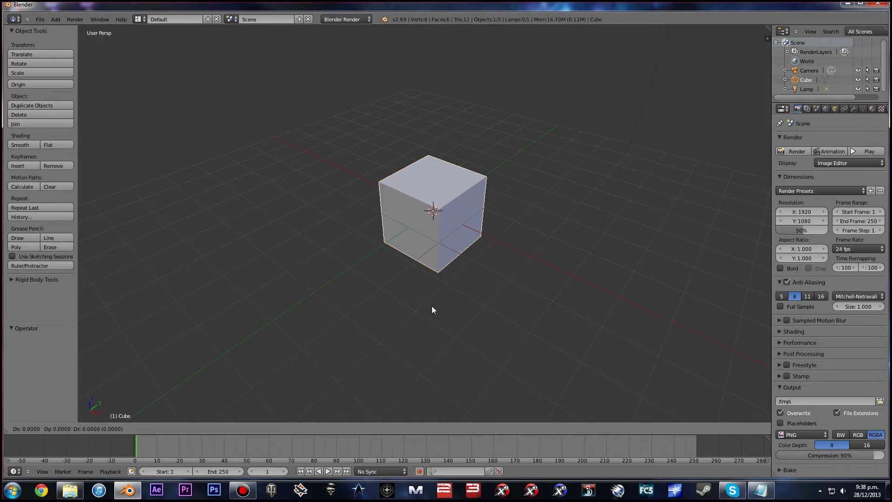
pyautogui.rightClick(468, 299)
pyautogui.moveTo(545, 352); pyautogui.dragTo(515, 357, button='middle')
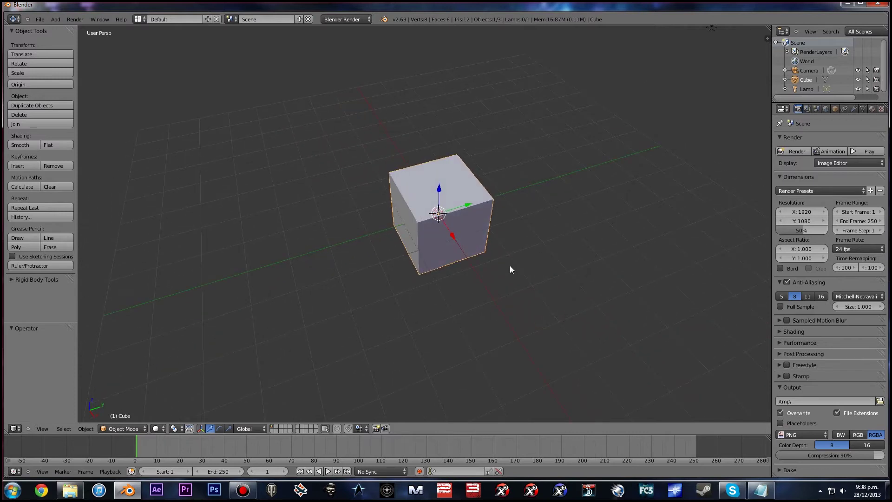
pyautogui.moveTo(510, 266); pyautogui.dragTo(501, 275, button='middle')
pyautogui.press('g')
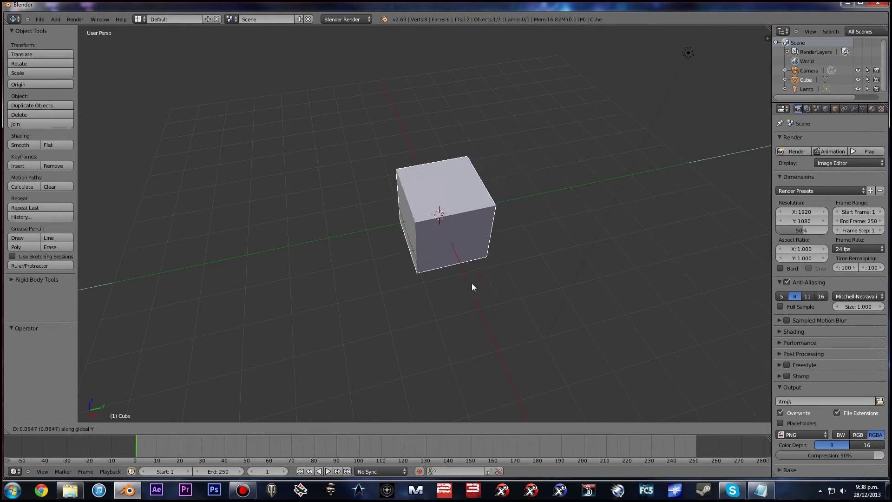
pyautogui.press('Escape')
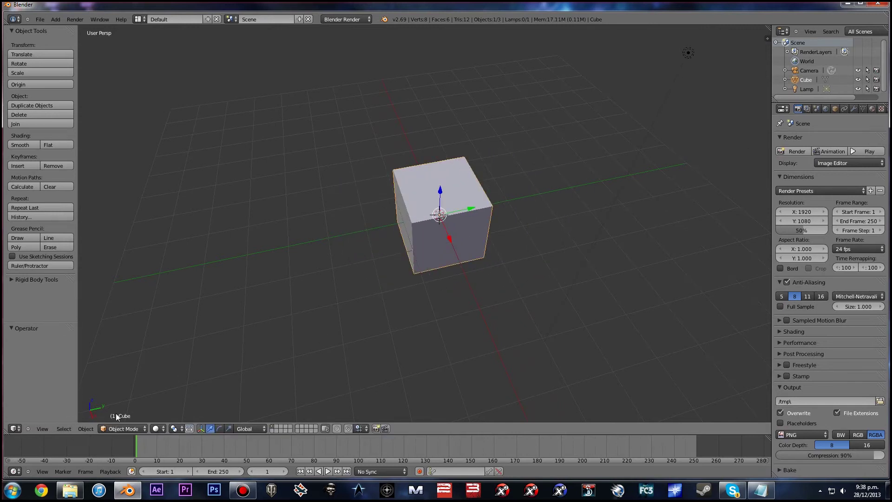
# - Try to scale the cube uniformly to about 2.04 times its size
pyautogui.scroll(2, 91, 410)
pyautogui.scroll(-2, 91, 410)
pyautogui.moveTo(211, 371); pyautogui.dragTo(364, 313, button='middle')
pyautogui.hotkey('shift', 'f')
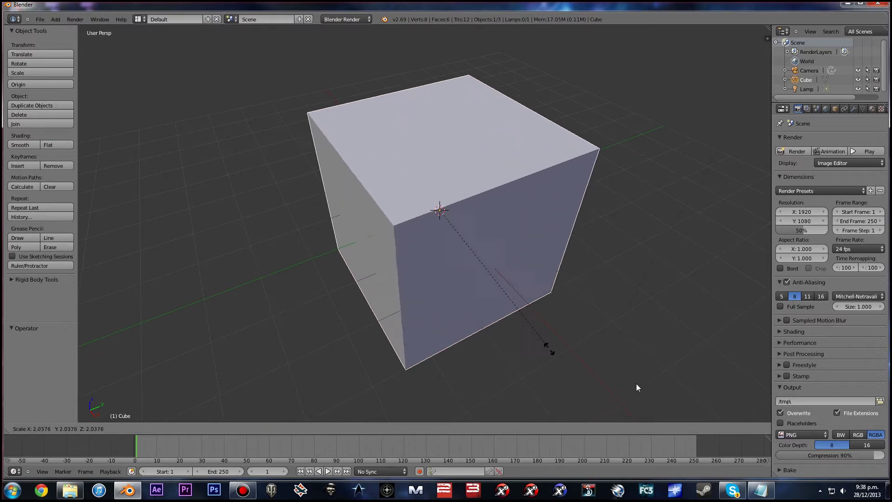
pyautogui.press('Escape')
# - Try to move the cube about -1.6 units along global Y, along Z, and about 2.39 units along global X
pyautogui.moveTo(450, 298); pyautogui.dragTo(534, 242, button='middle')
pyautogui.scroll(1, 526, 306)
pyautogui.moveTo(505, 321); pyautogui.dragTo(409, 345, button='middle')
pyautogui.moveTo(486, 319)
pyautogui.mouseDown(button='middle')
pyautogui.moveTo(506, 324)
pyautogui.moveTo(504, 313)
pyautogui.moveTo(499, 328)
pyautogui.mouseUp(button='middle')
pyautogui.press('g')
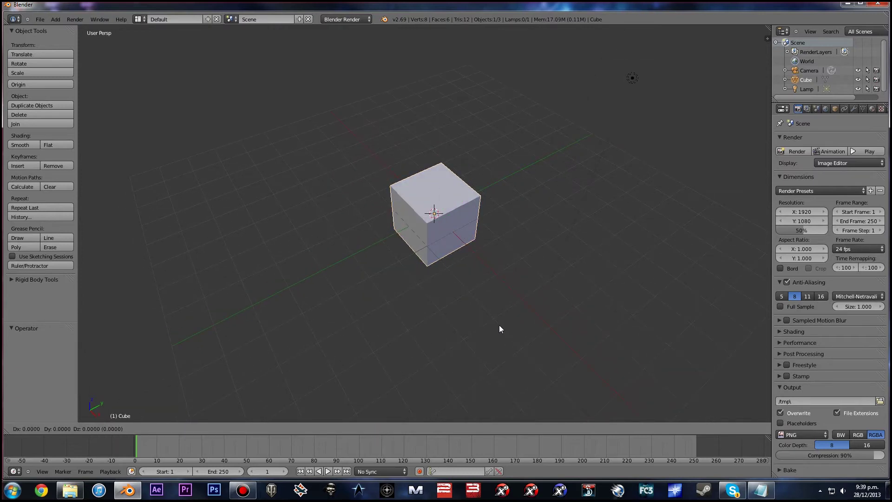
pyautogui.press('y')
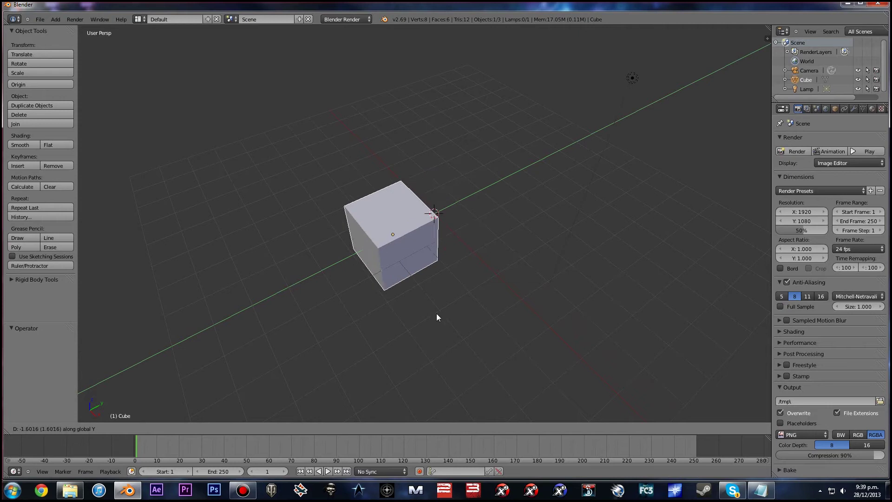
pyautogui.press('z')
pyautogui.press('x')
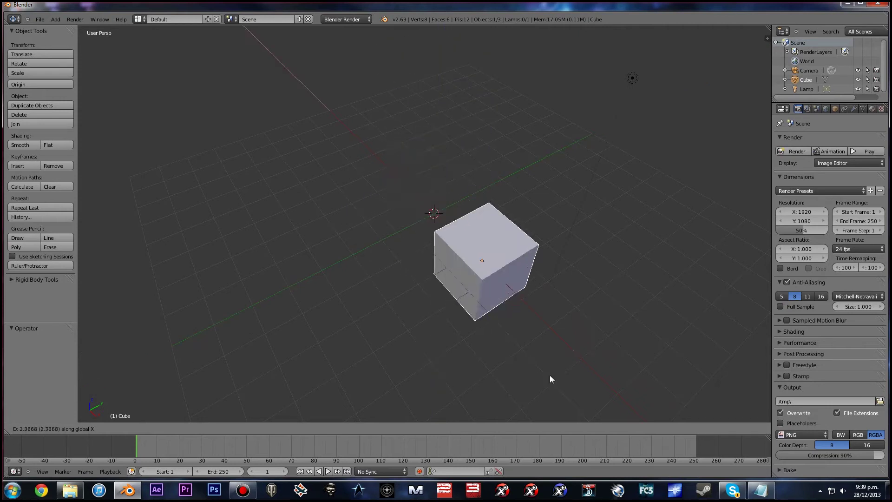
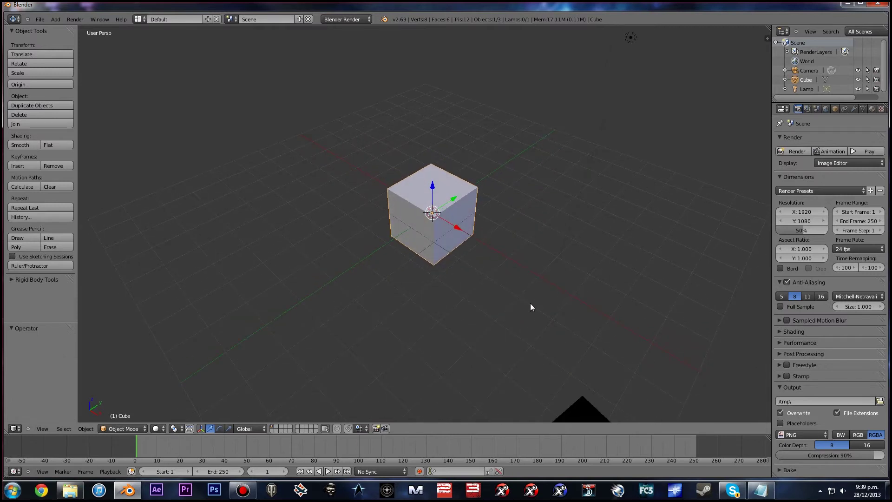
# - Try to scale the cube by about 2.59 along the global X axis and along the Z axis
pyautogui.press('s')
pyautogui.press('x')
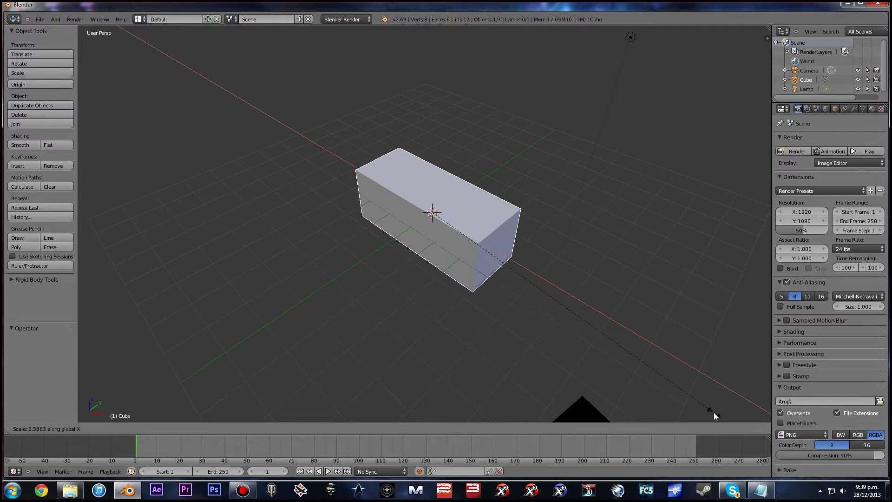
pyautogui.press('z')
pyautogui.press('Escape')
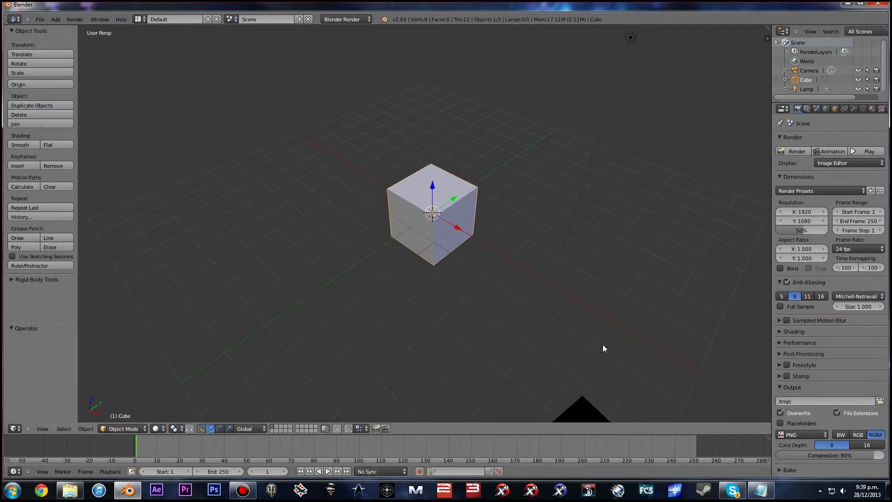
# - Try to rotate the cube freely in the current view
pyautogui.moveTo(604, 349); pyautogui.dragTo(517, 322, button='middle')
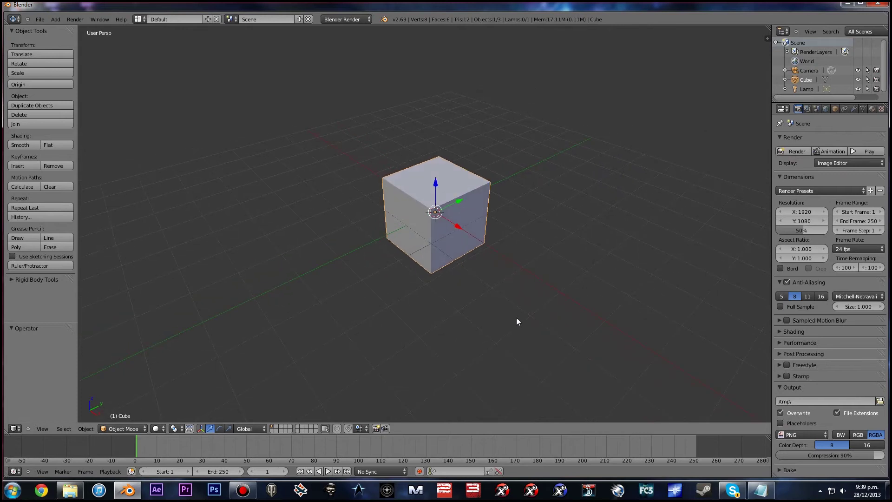
pyautogui.press('r')
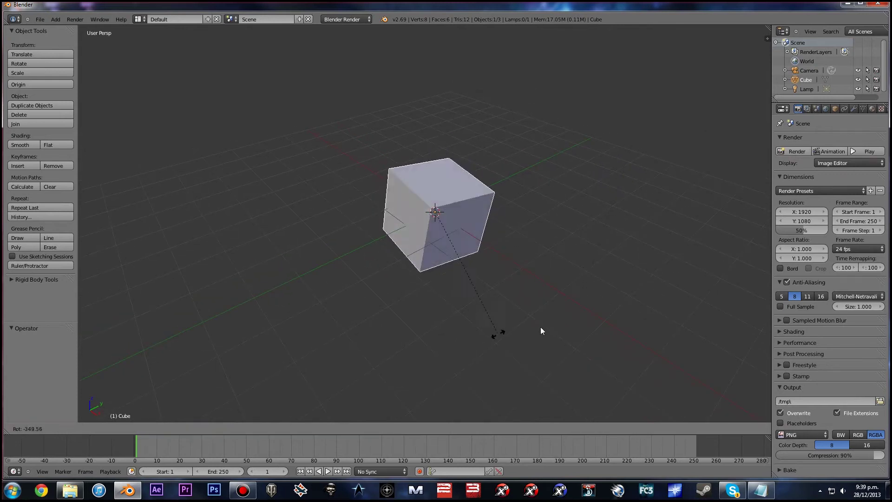
pyautogui.rightClick(422, 102)
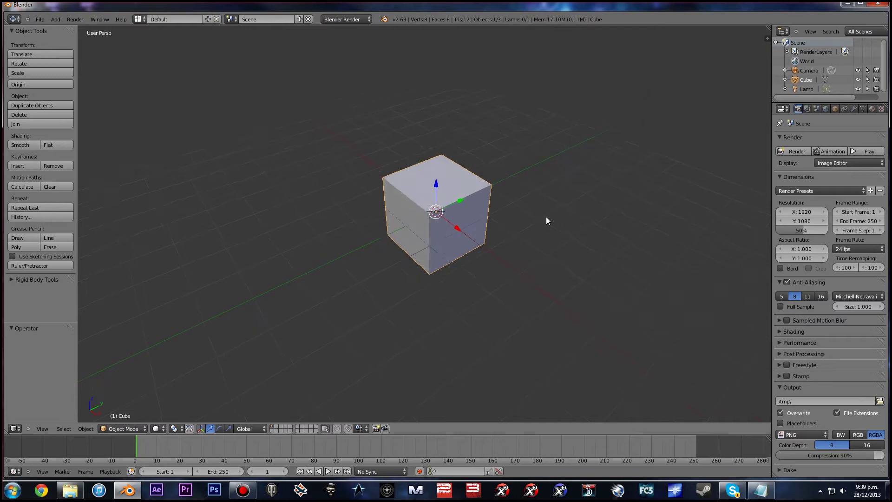
# - Show the cube's object properties with its location, rotation and scale values
pyautogui.scroll(1, 598, 243)
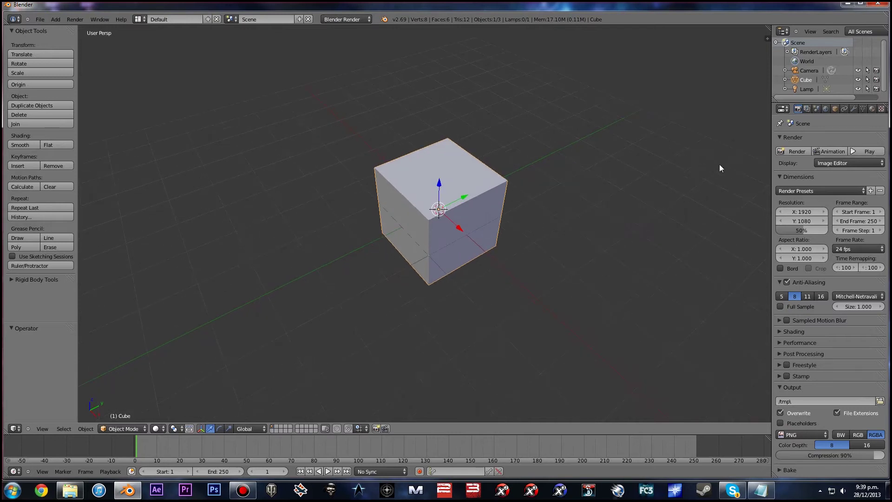
pyautogui.click(834, 109)
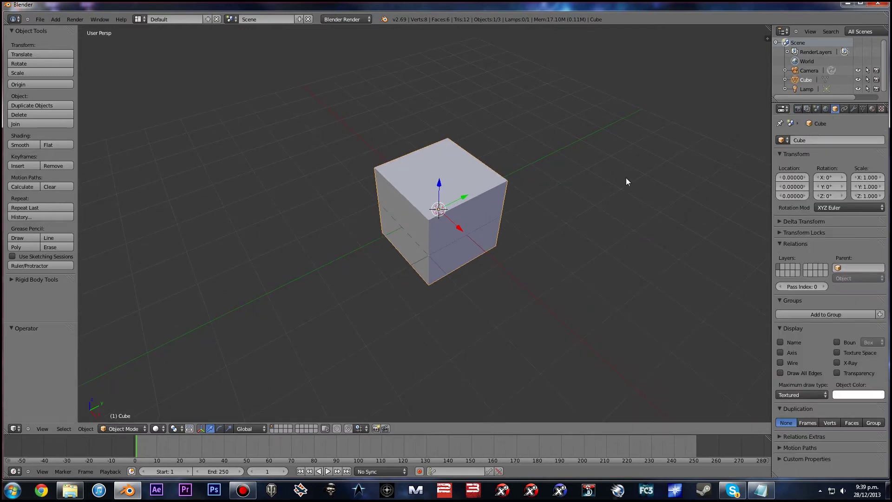
pyautogui.keyDown('shift'); pyautogui.moveTo(626, 177); pyautogui.dragTo(603, 177, button='middle'); pyautogui.keyUp('shift')
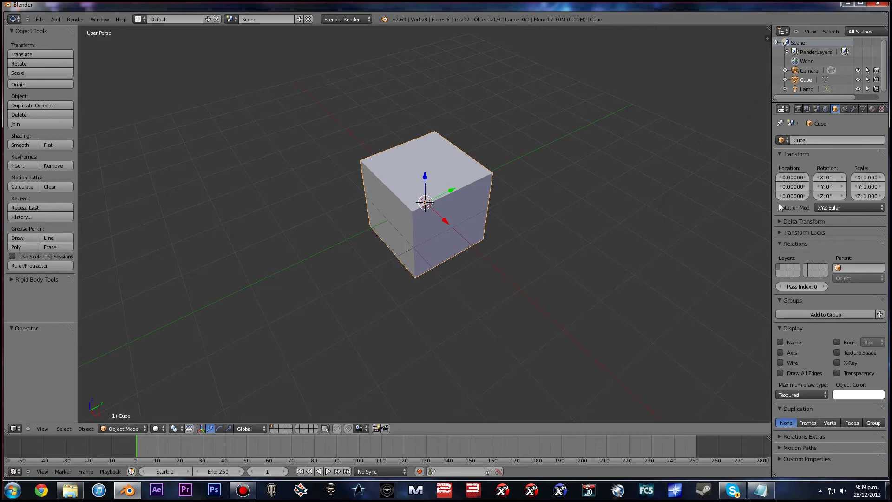
pyautogui.rightClick(837, 109)
pyautogui.click(864, 122)
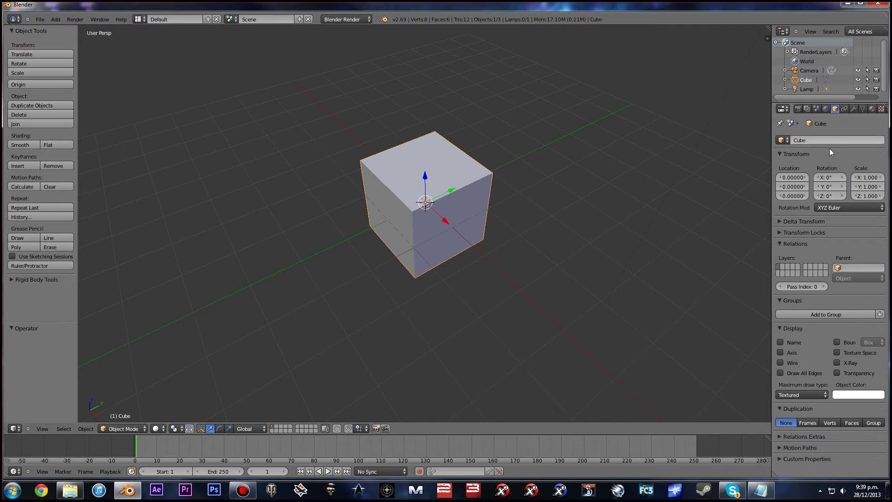
# - Try to change the cube's X location through its transform values
pyautogui.moveTo(791, 177); pyautogui.dragTo(865, 178)
pyautogui.press('Escape')
pyautogui.press('Escape')
pyautogui.press('Escape')
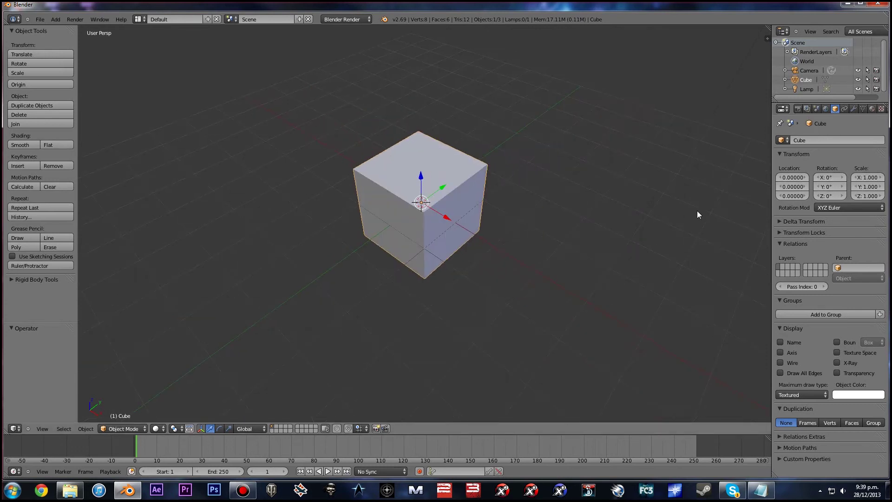
# - Try to move the cube about -1.14 units along the global Y axis with its transform values displayed
pyautogui.moveTo(706, 217); pyautogui.dragTo(637, 243, button='middle')
pyautogui.scroll(2, 605, 244)
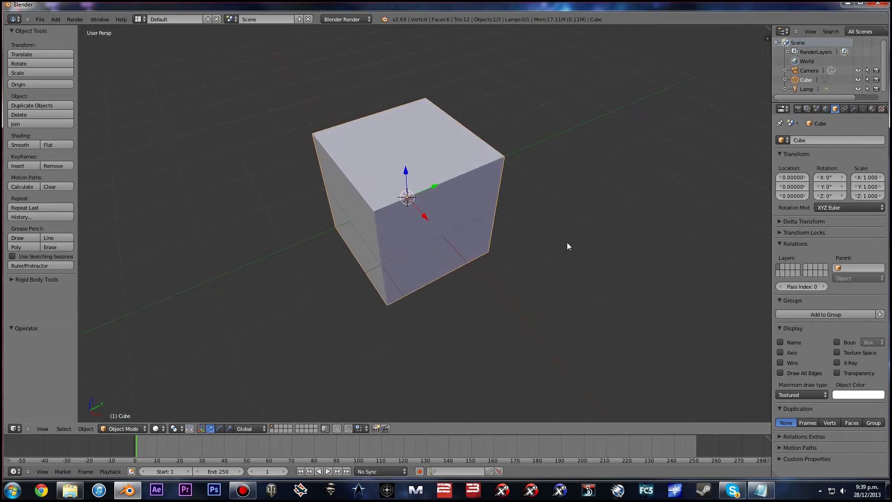
pyautogui.moveTo(568, 245); pyautogui.dragTo(520, 254, button='middle')
pyautogui.scroll(-5, 571, 250)
pyautogui.press('g')
pyautogui.press('y')
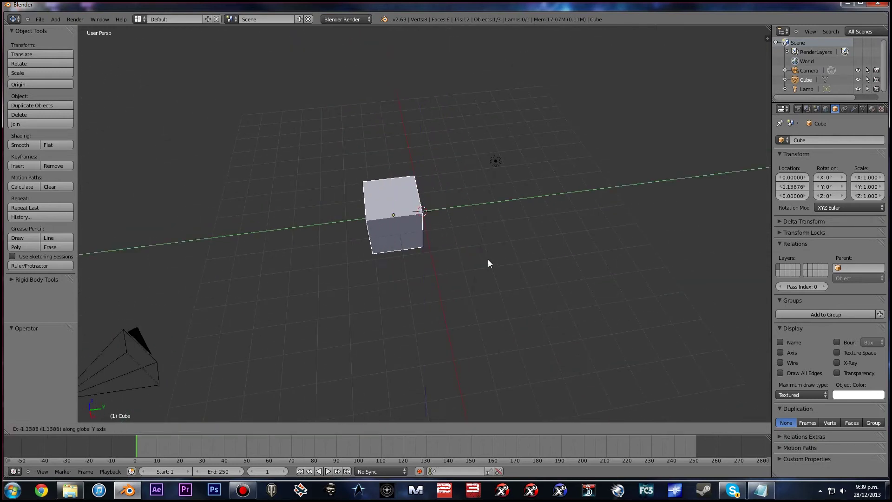
pyautogui.press('Escape')
# - Open the cube's X rotation value for editing
pyautogui.moveTo(477, 276); pyautogui.dragTo(544, 287, button='middle')
pyautogui.scroll(2, 488, 287)
pyautogui.scroll(3, 471, 279)
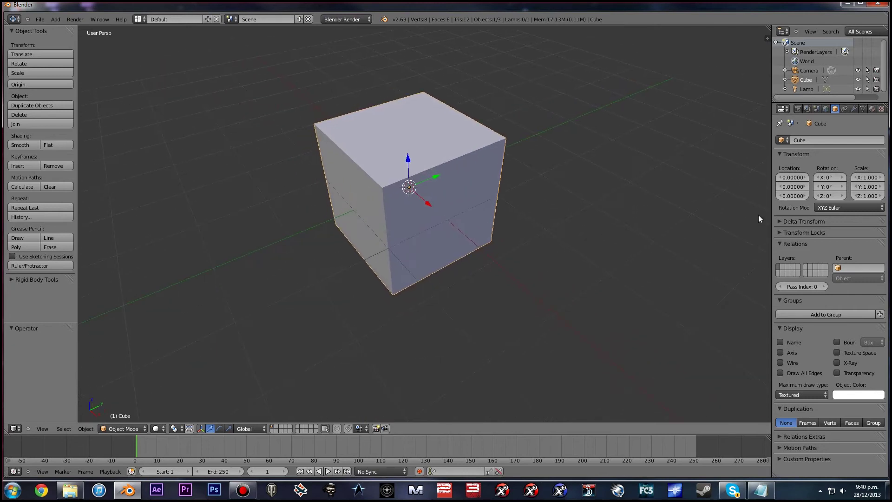
pyautogui.click(826, 178)
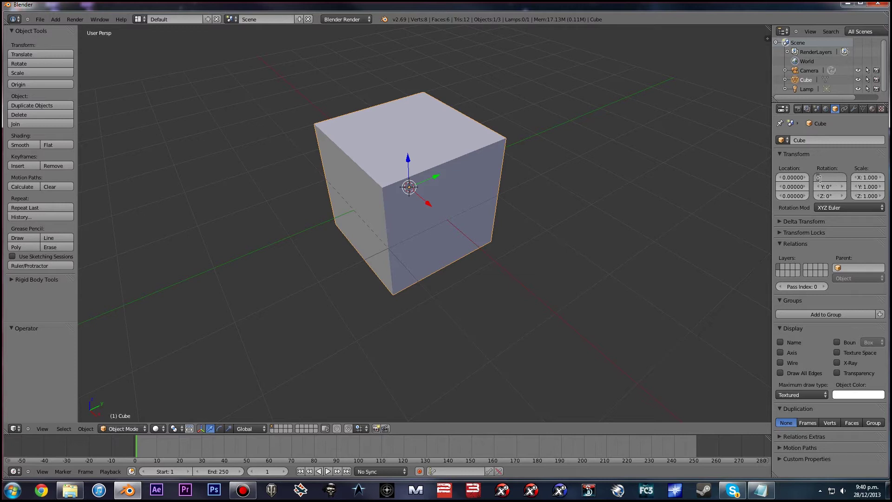
pyautogui.press('Return')
# - Rotate the cube about the global Z axis by about 89.855° and set its Z rotation value to exactly 90°
pyautogui.moveTo(664, 231); pyautogui.dragTo(637, 272, button='middle')
pyautogui.press('r')
pyautogui.press('z')
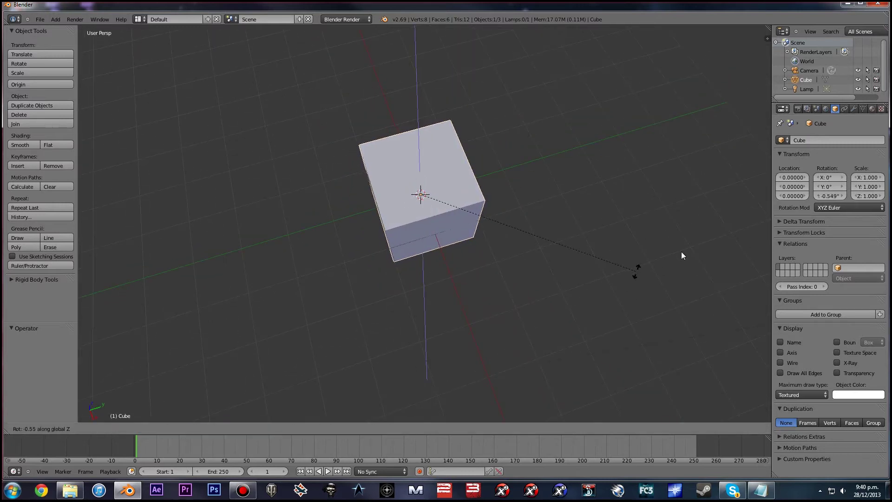
pyautogui.click(455, 96)
pyautogui.moveTo(550, 146); pyautogui.dragTo(508, 158, button='middle')
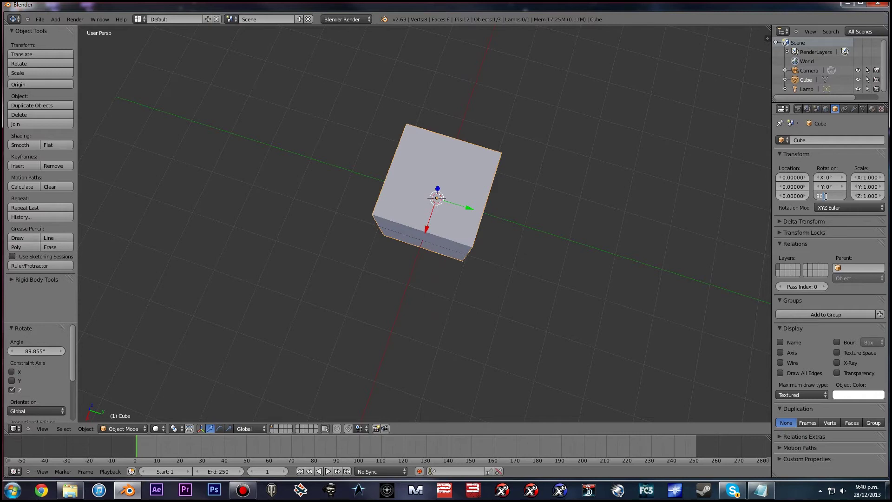
pyautogui.moveTo(576, 239); pyautogui.dragTo(572, 291, button='middle')
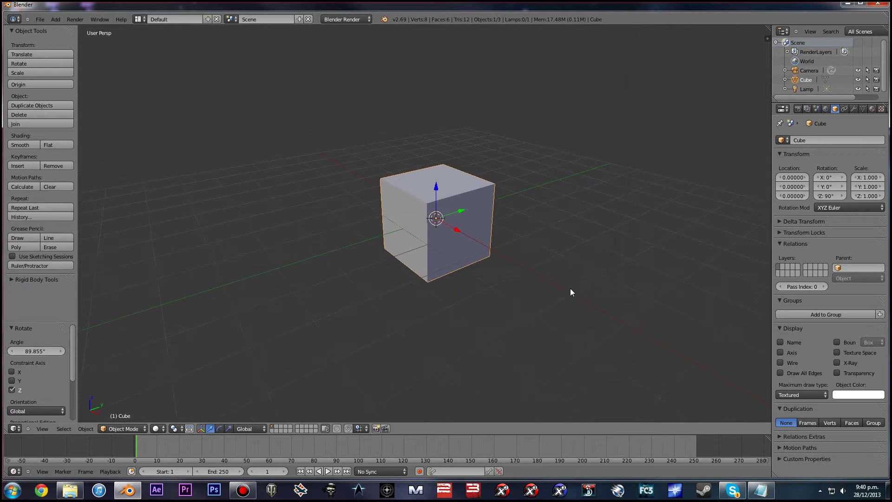
pyautogui.moveTo(549, 215); pyautogui.dragTo(511, 241, button='middle')
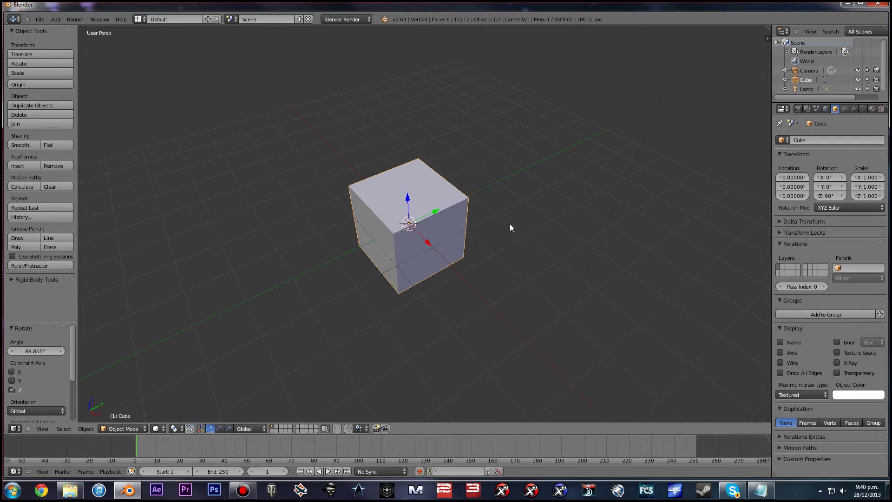
# - Switch the cube to Edit Mode, return it to Object Mode, and toggle into Edit Mode again
pyautogui.moveTo(511, 227); pyautogui.dragTo(451, 261, button='middle')
pyautogui.hotkey('ctrl', 's')
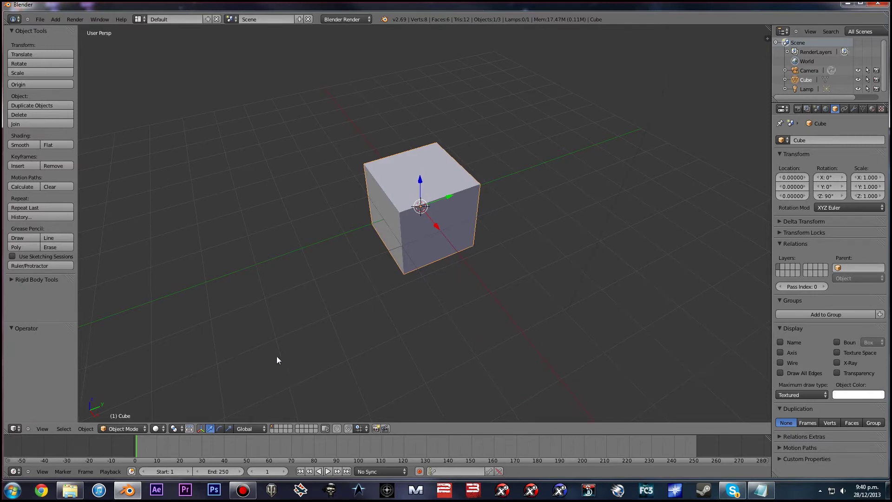
pyautogui.keyDown('shift'); pyautogui.moveTo(277, 357); pyautogui.dragTo(286, 357, button='middle'); pyautogui.keyUp('shift')
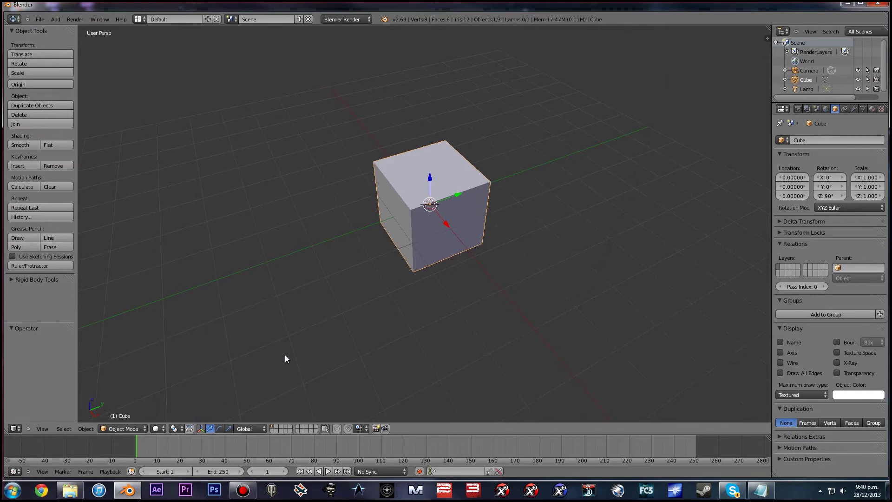
pyautogui.click(127, 429)
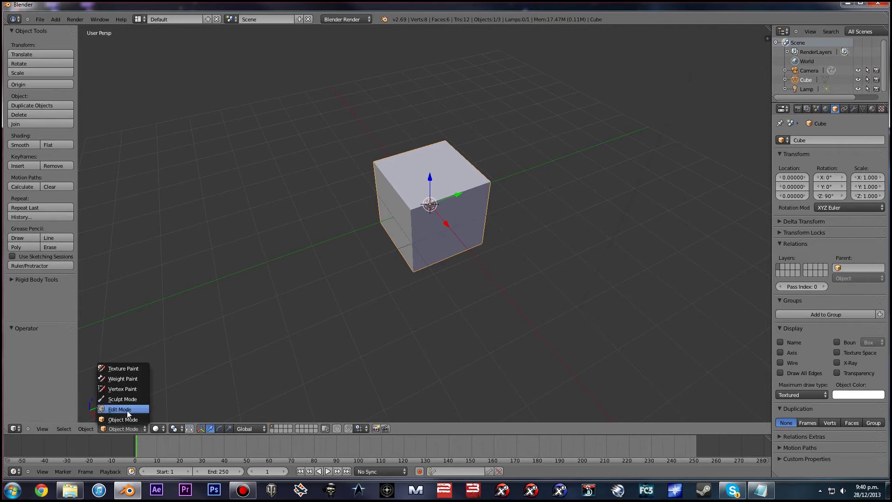
pyautogui.click(128, 410)
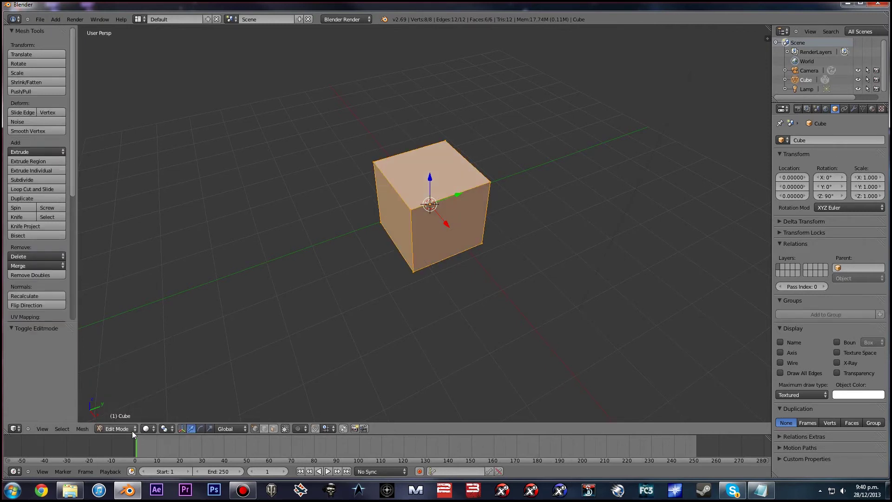
pyautogui.click(127, 429)
pyautogui.click(124, 421)
pyautogui.press('Tab')
pyautogui.moveTo(435, 338); pyautogui.dragTo(377, 367, button='middle')
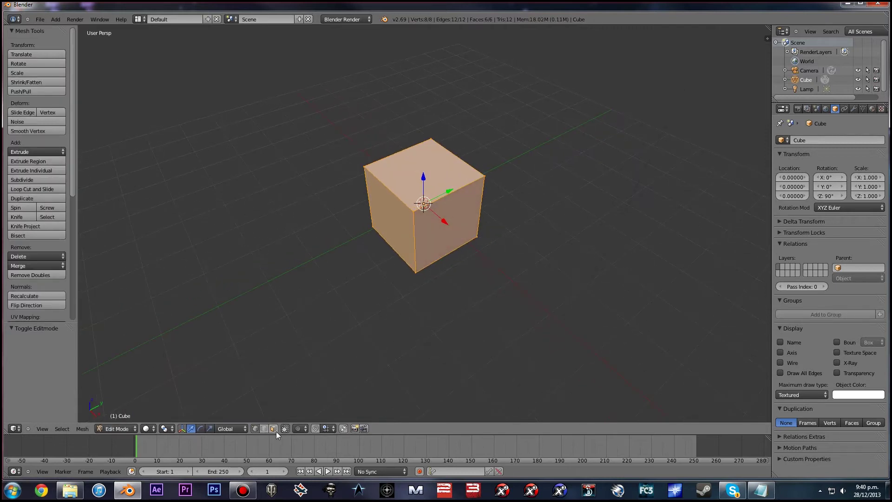
# - Select the single vertex at the cube's nearest lower corner
pyautogui.rightClick(415, 278)
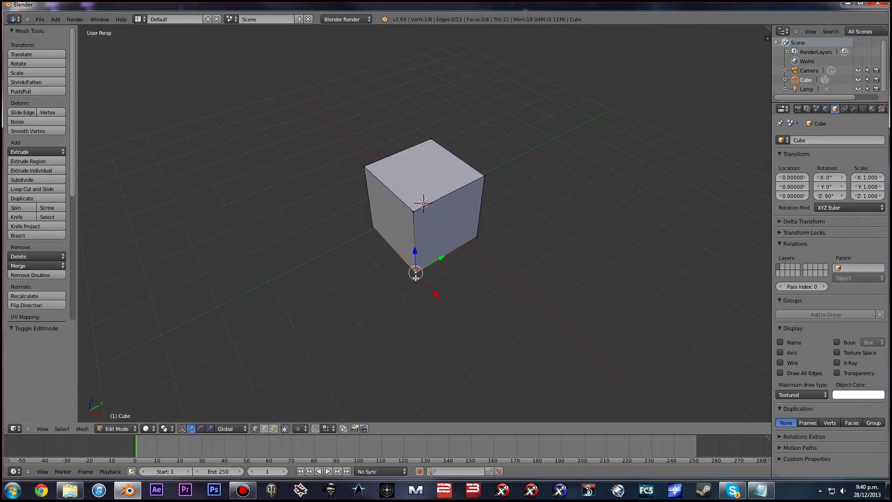
pyautogui.moveTo(416, 277); pyautogui.dragTo(513, 152, button='middle')
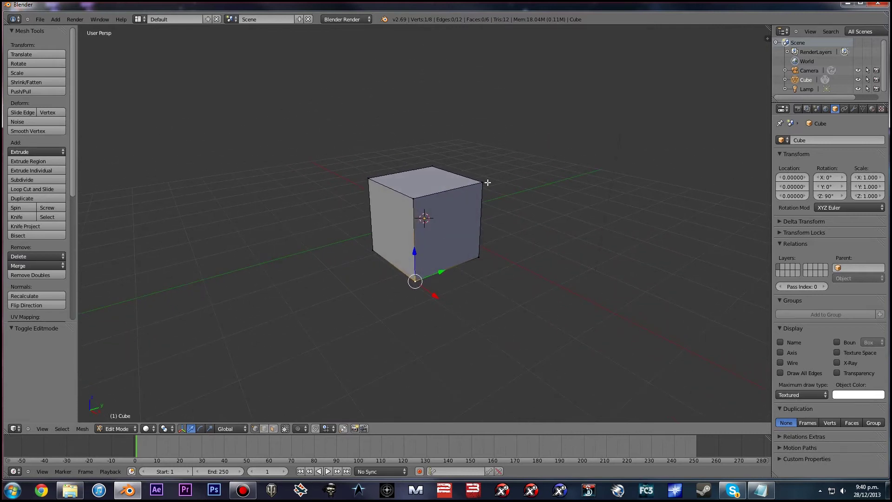
pyautogui.moveTo(436, 287); pyautogui.dragTo(454, 316, button='middle')
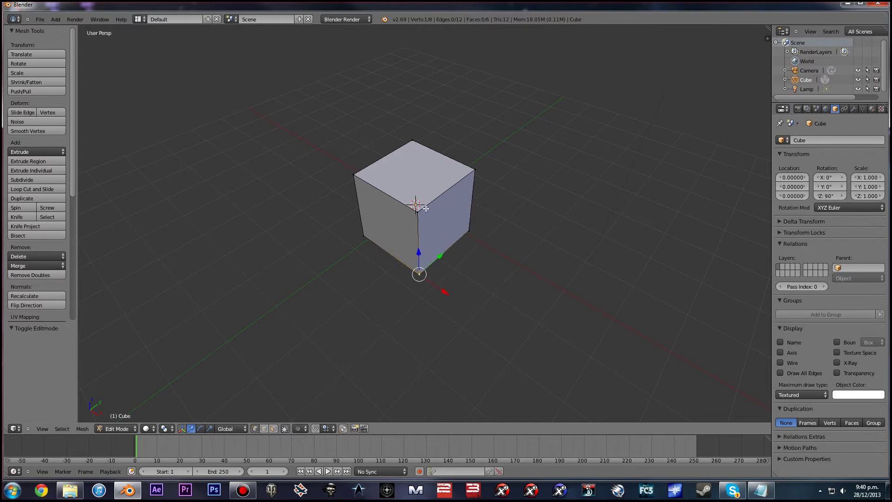
pyautogui.scroll(5, 426, 208)
pyautogui.moveTo(427, 209); pyautogui.dragTo(441, 269, button='middle')
pyautogui.scroll(-4, 541, 185)
# - Switch to edge selection and try moving a lower edge of the cube along the global X axis
pyautogui.click(268, 430)
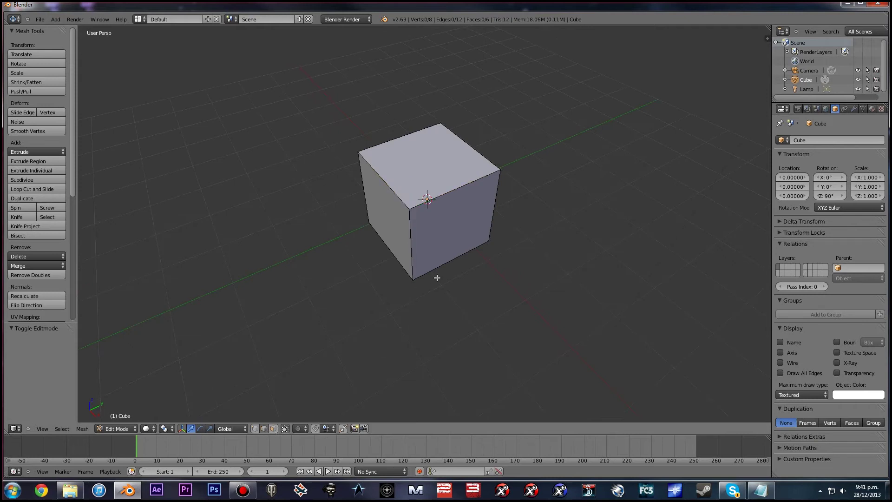
pyautogui.rightClick(442, 274)
pyautogui.press('g')
pyautogui.press('x')
pyautogui.click(481, 312)
pyautogui.hotkey('ctrl', 'z')
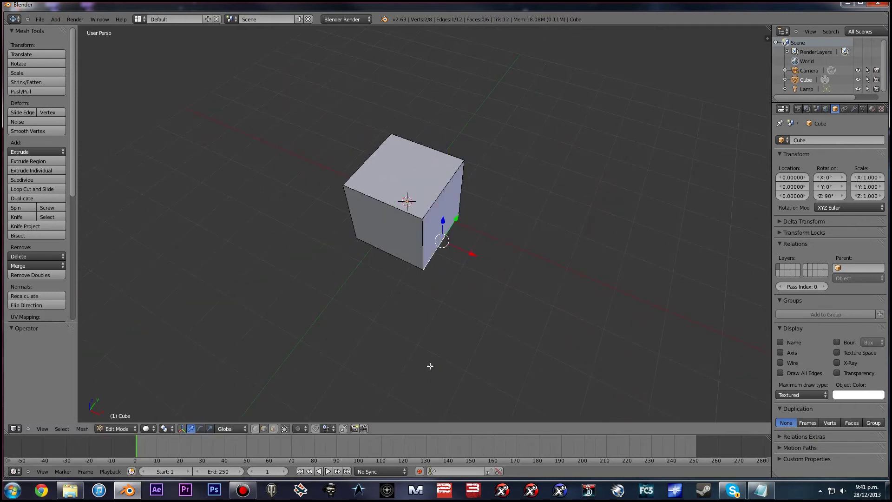
# - Switch to face selection and try moving the cube's positive-X side face along the global X axis
pyautogui.click(274, 428)
pyautogui.rightClick(450, 210)
pyautogui.press('g')
pyautogui.press('x')
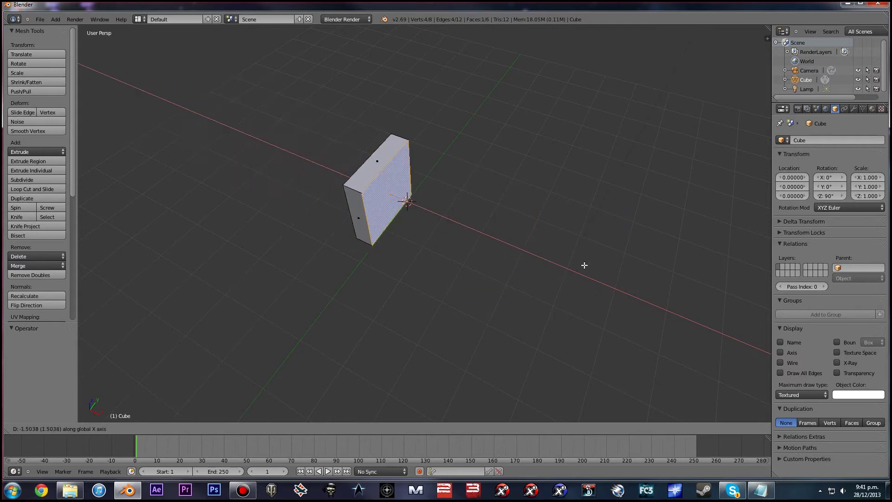
pyautogui.rightClick(588, 353)
pyautogui.moveTo(584, 351); pyautogui.dragTo(510, 299, button='middle')
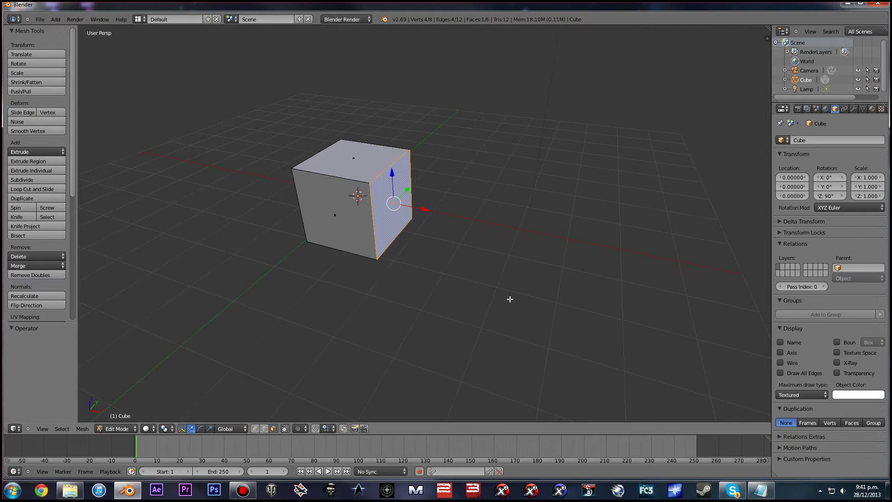
# - Try scaling the selected side face uniformly and along the global Z axis
pyautogui.press('s')
pyautogui.rightClick(453, 261)
pyautogui.moveTo(454, 260); pyautogui.dragTo(479, 289, button='middle')
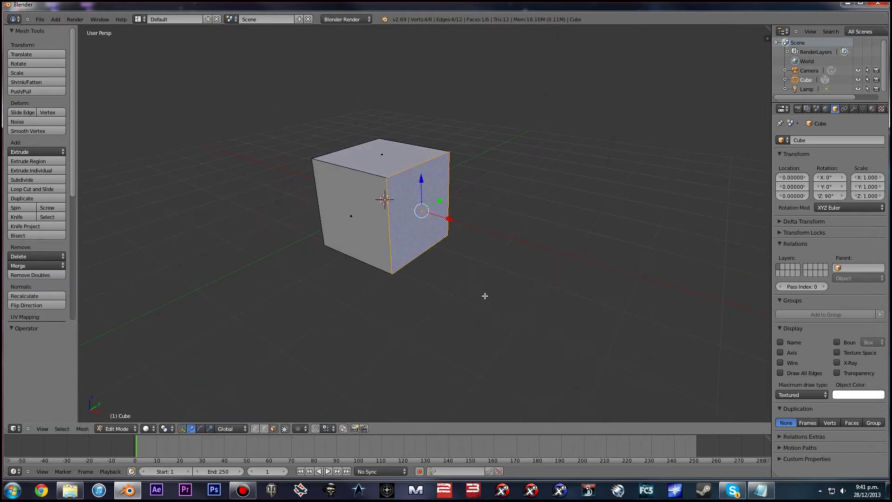
pyautogui.press('s')
pyautogui.press('z')
pyautogui.rightClick(448, 240)
pyautogui.press('s')
pyautogui.press('z')
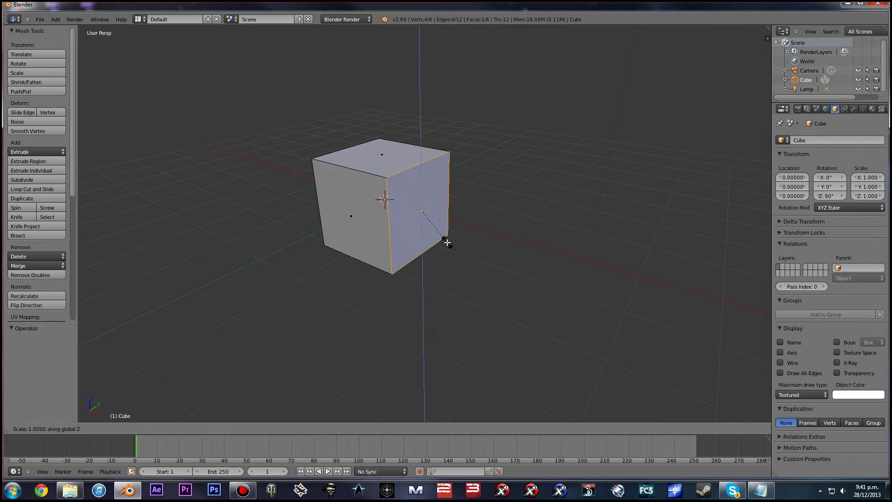
pyautogui.rightClick(417, 224)
pyautogui.hotkey('alt', 'a')
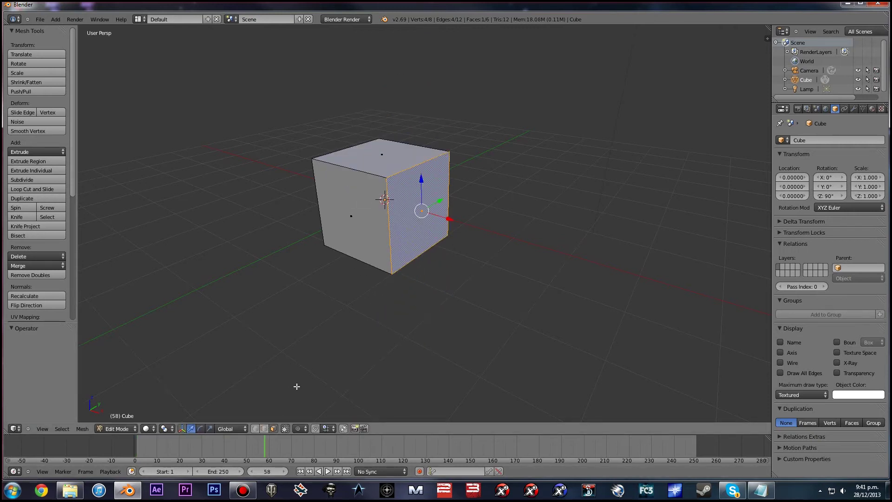
# - In edge selection, try scaling the side face's upper and lower edges together along global Z to about 0.219
pyautogui.rightClick(423, 162)
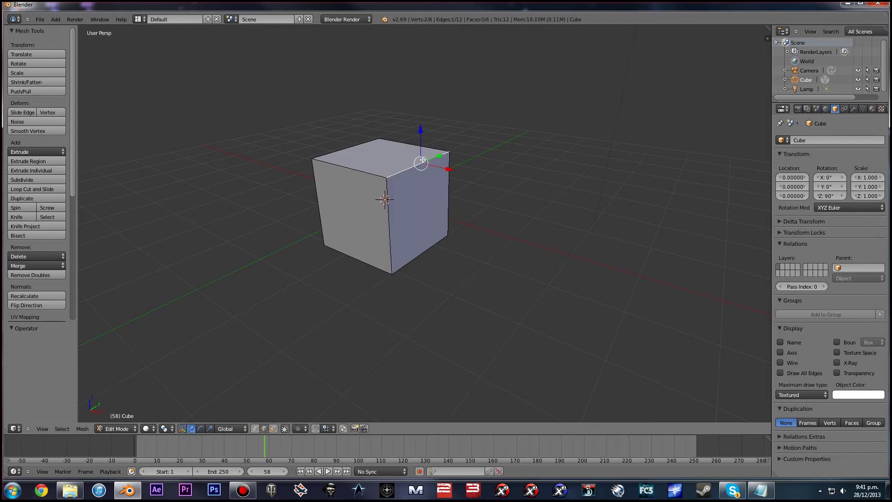
pyautogui.press('s')
pyautogui.press('z')
pyautogui.rightClick(434, 239)
pyautogui.keyDown('shift'); pyautogui.rightClick(434, 246); pyautogui.keyUp('shift')
pyautogui.press('s')
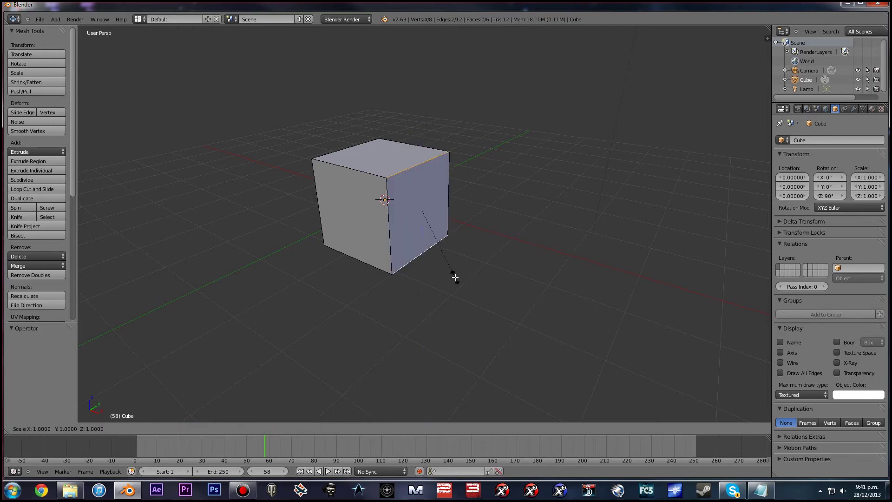
pyautogui.press('z')
pyautogui.click(437, 210)
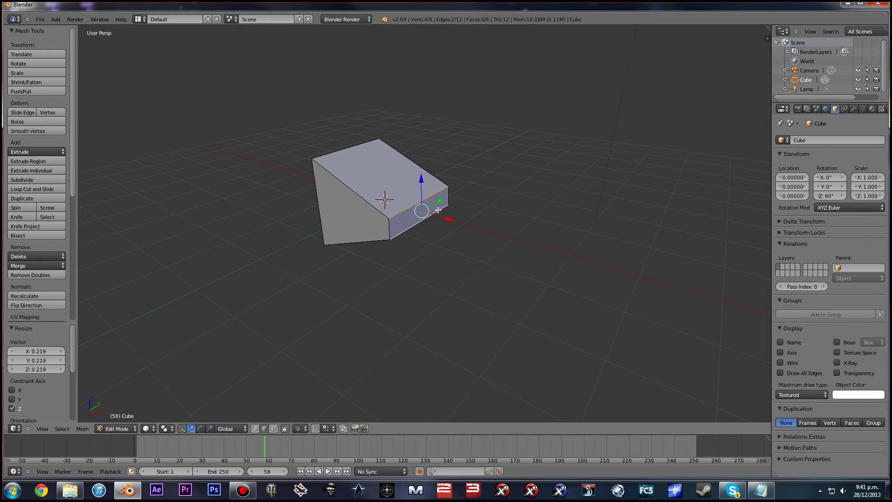
pyautogui.hotkey('ctrl', 'z')
# - In vertex selection, try scaling the two vertices of the nearest vertical edge along the global Z axis
pyautogui.click(255, 429)
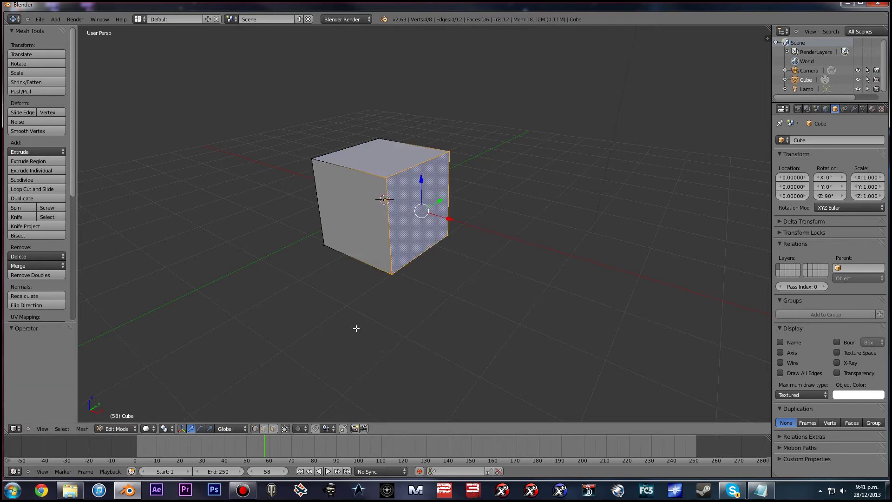
pyautogui.rightClick(396, 271)
pyautogui.keyDown('shift'); pyautogui.rightClick(386, 178); pyautogui.keyUp('shift')
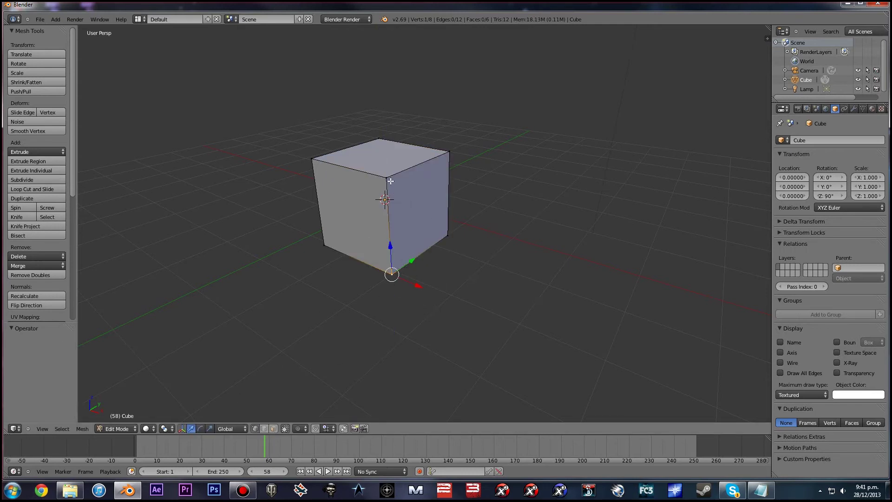
pyautogui.press('s')
pyautogui.press('z')
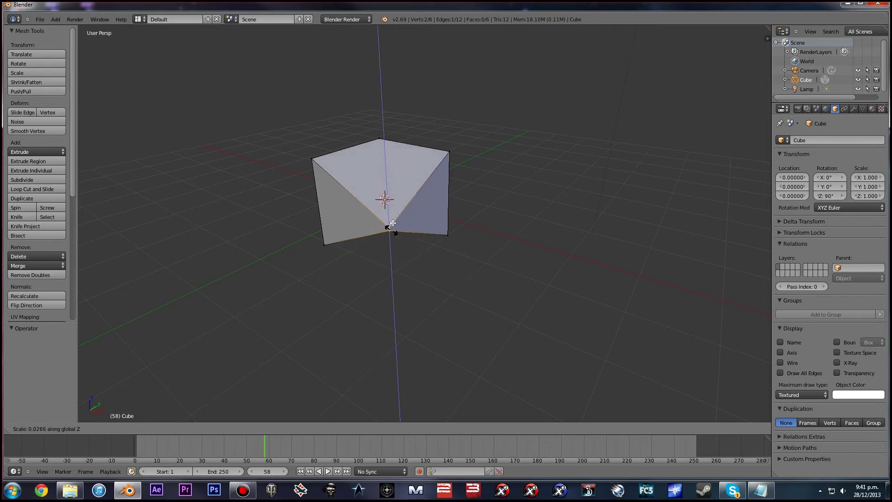
pyautogui.click(460, 242)
pyautogui.moveTo(461, 242); pyautogui.dragTo(410, 313, button='middle')
pyautogui.hotkey('ctrl', 'z')
# - Switch to face selection and select the cube's side face on the positive X side
pyautogui.click(273, 428)
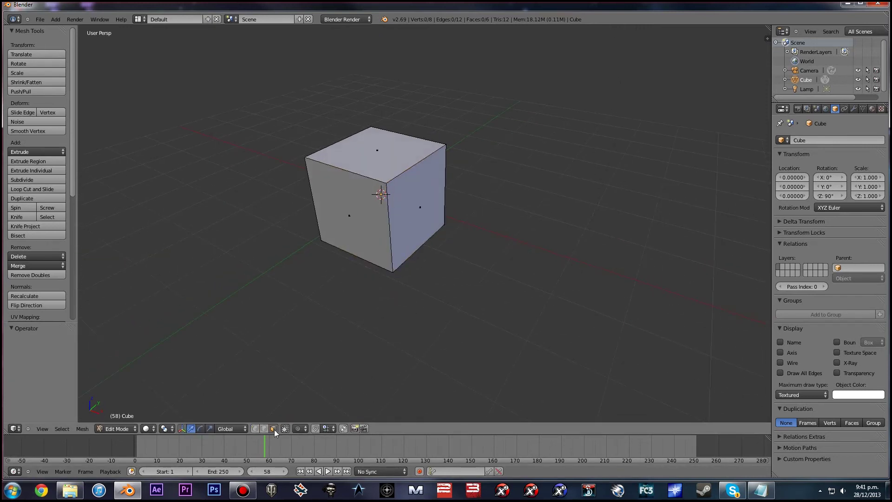
pyautogui.rightClick(433, 218)
pyautogui.moveTo(433, 217); pyautogui.dragTo(435, 259, button='middle')
pyautogui.scroll(1, 443, 260)
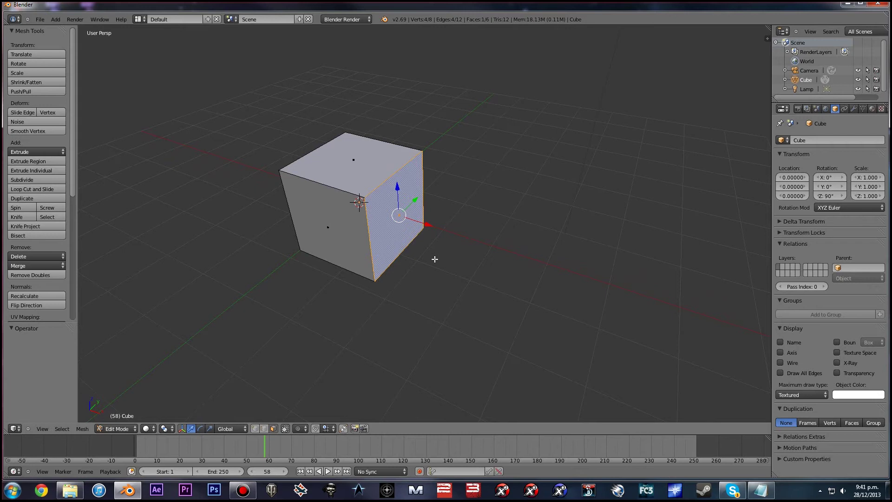
pyautogui.scroll(2, 469, 267)
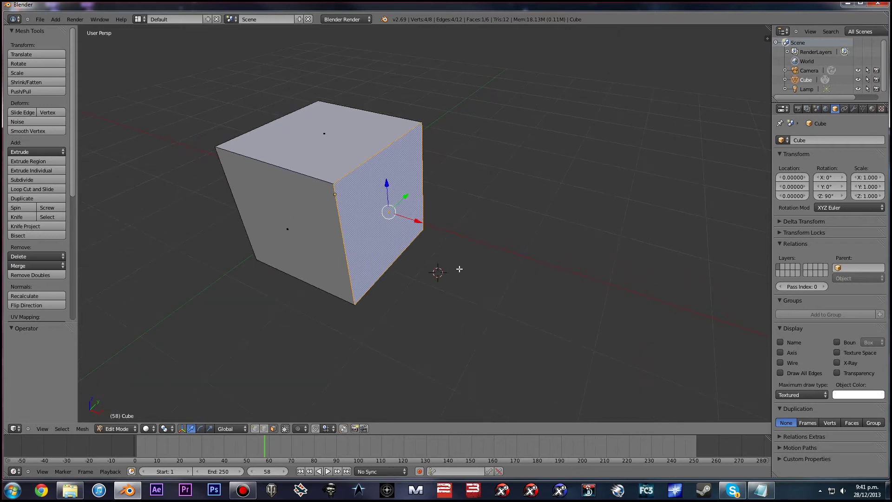
pyautogui.scroll(-3, 432, 291)
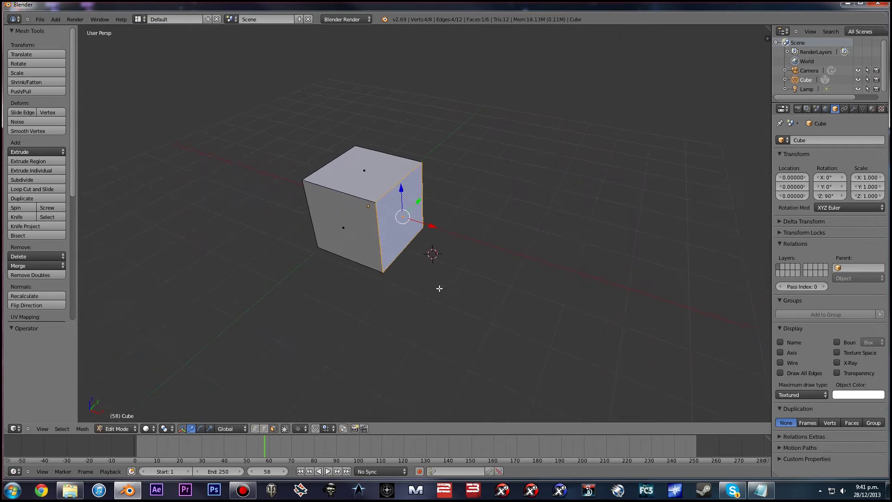
pyautogui.moveTo(439, 287)
pyautogui.mouseDown(button='middle')
pyautogui.moveTo(448, 274)
pyautogui.moveTo(432, 272)
pyautogui.mouseUp(button='middle')
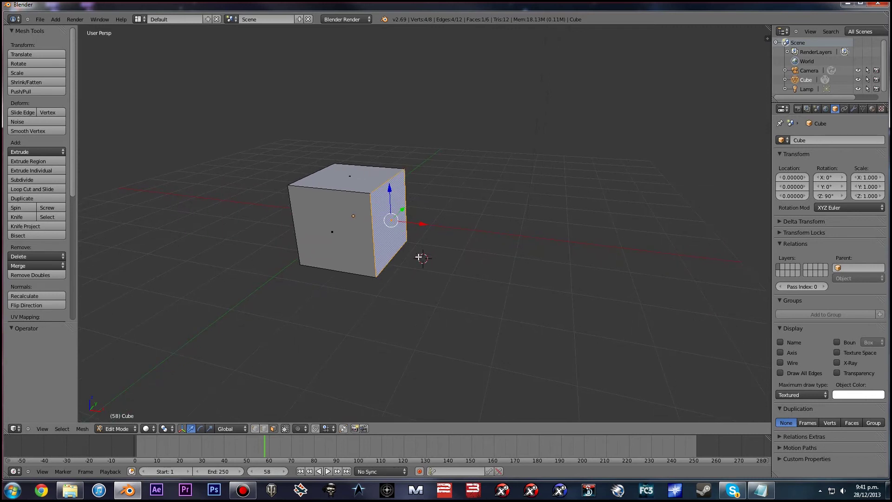
# - Extrude the selected side face in place with zero offset
pyautogui.press('g')
pyautogui.press('Escape')
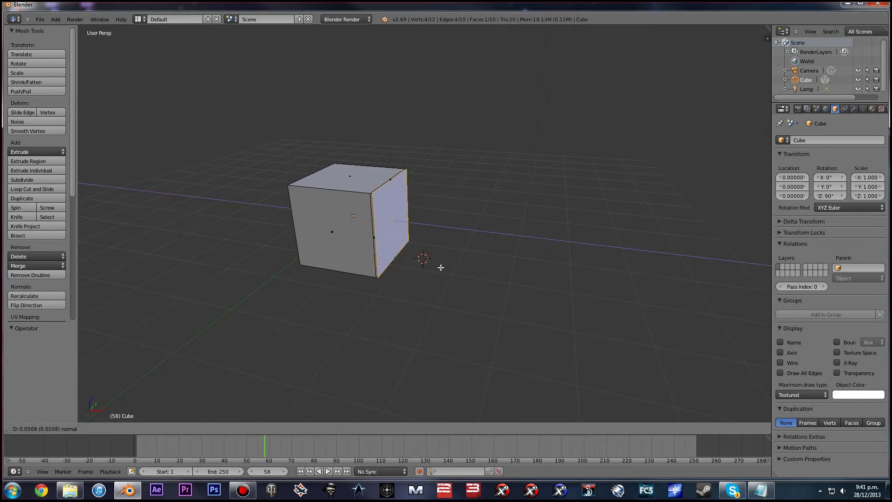
pyautogui.press('e')
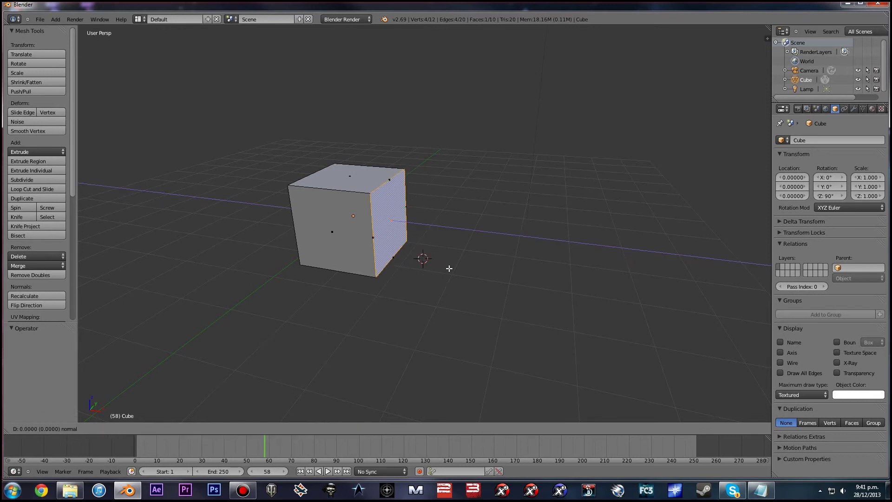
pyautogui.press('Escape')
# - Scale the extruded side face uniformly to about 0.913 to form a thin border around it
pyautogui.scroll(2, 440, 359)
pyautogui.scroll(2, 393, 251)
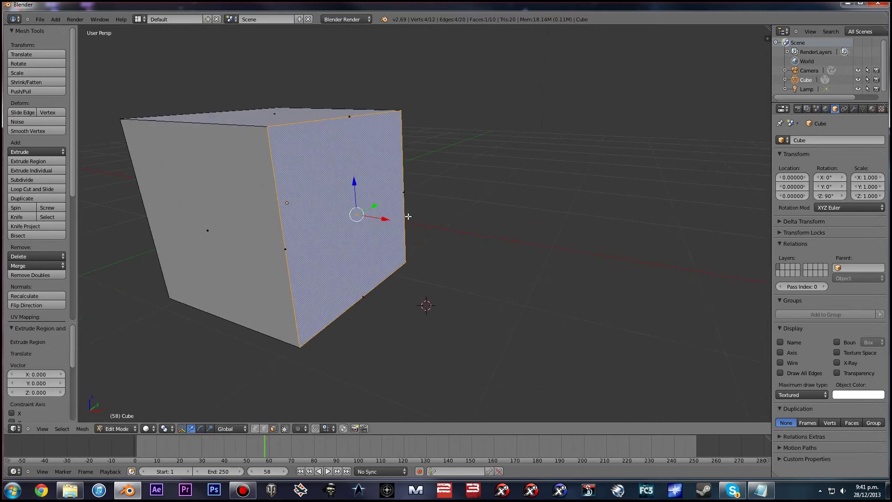
pyautogui.press('s')
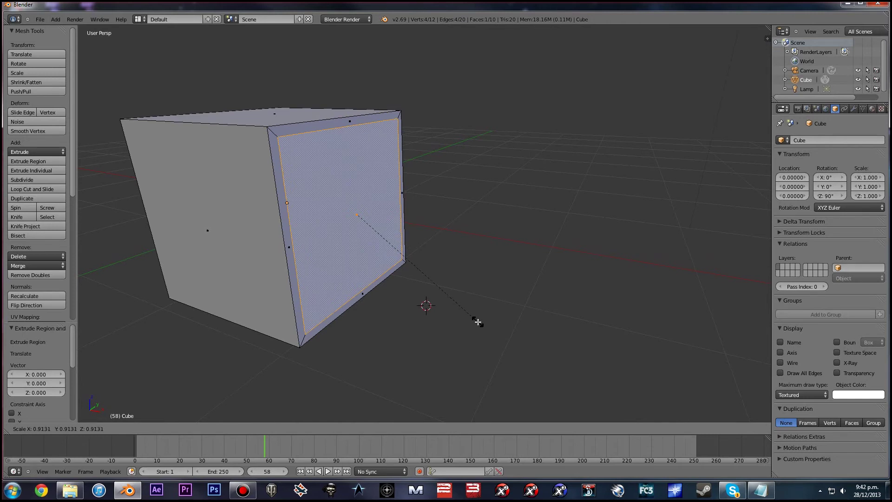
pyautogui.click(479, 322)
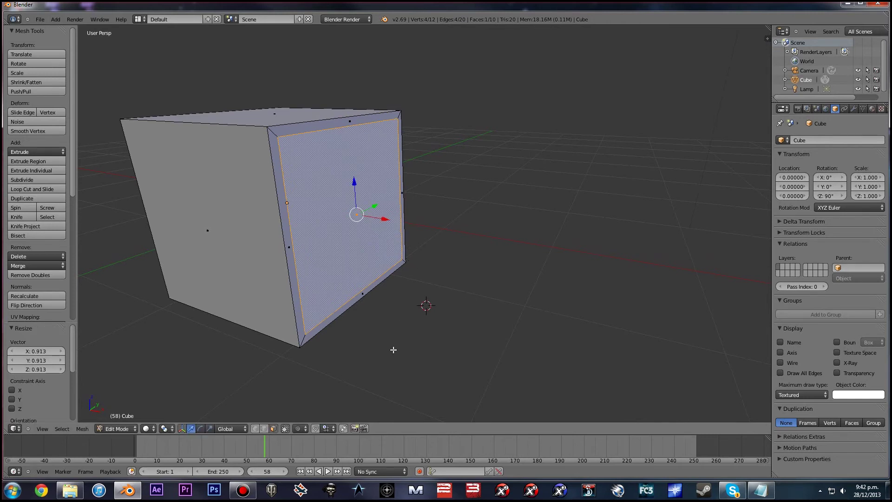
# - Undo the border scaling and the zero-offset extrusion of the cube's side face
pyautogui.moveTo(394, 349); pyautogui.dragTo(499, 366, button='middle')
pyautogui.hotkey('ctrl', 'z')
pyautogui.moveTo(436, 352); pyautogui.dragTo(446, 358, button='middle')
pyautogui.hotkey('ctrl', 'z')
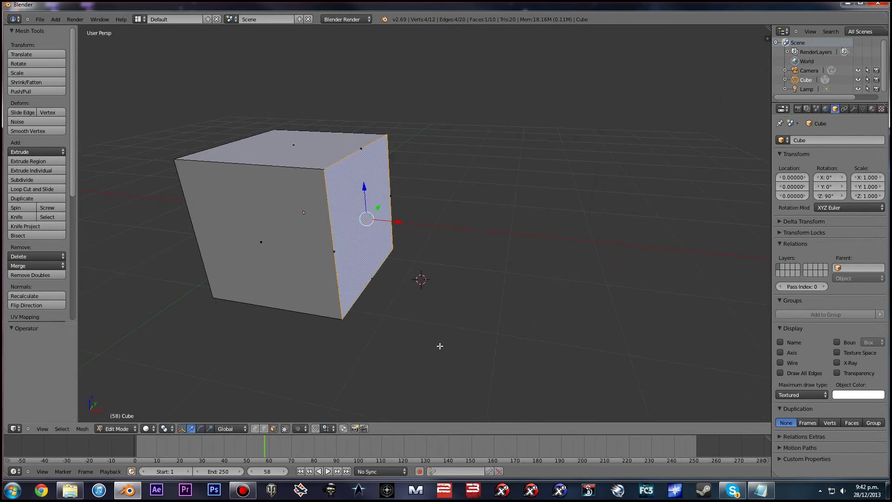
# - Extrude the side face outward about 0.926 along X and scale the new end face uniformly to about 0.756
pyautogui.press('e')
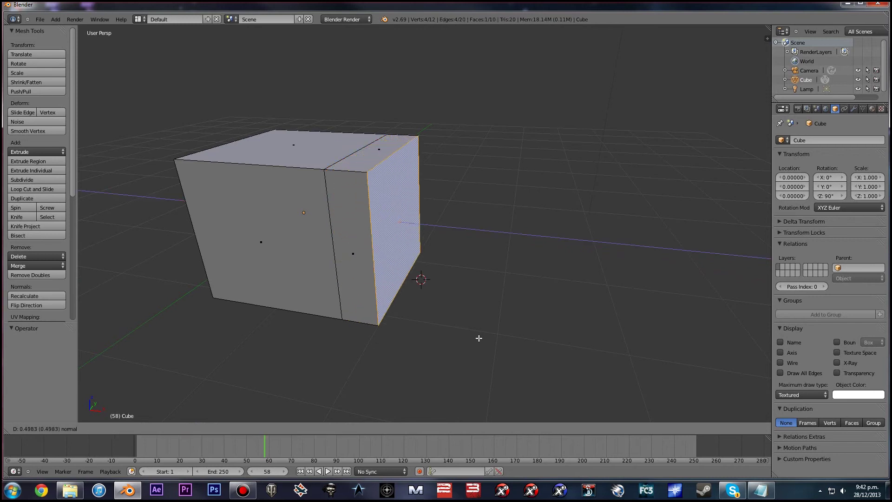
pyautogui.click(506, 342)
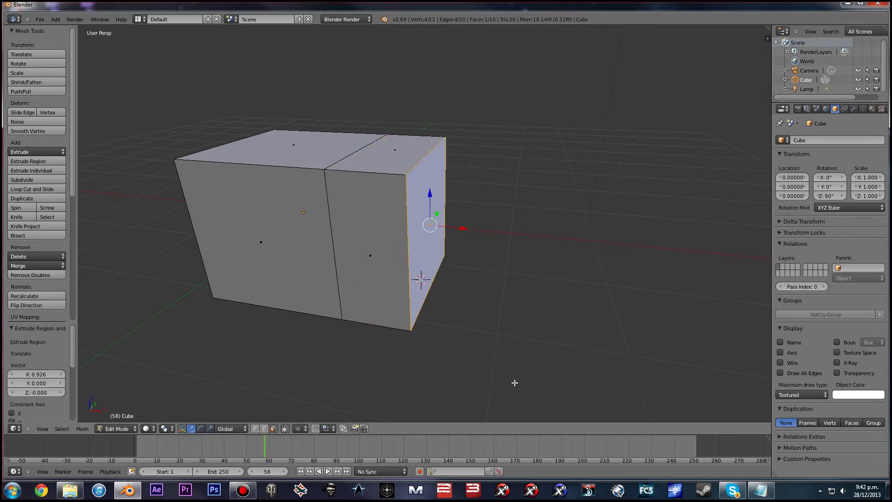
pyautogui.press('s')
pyautogui.click(476, 352)
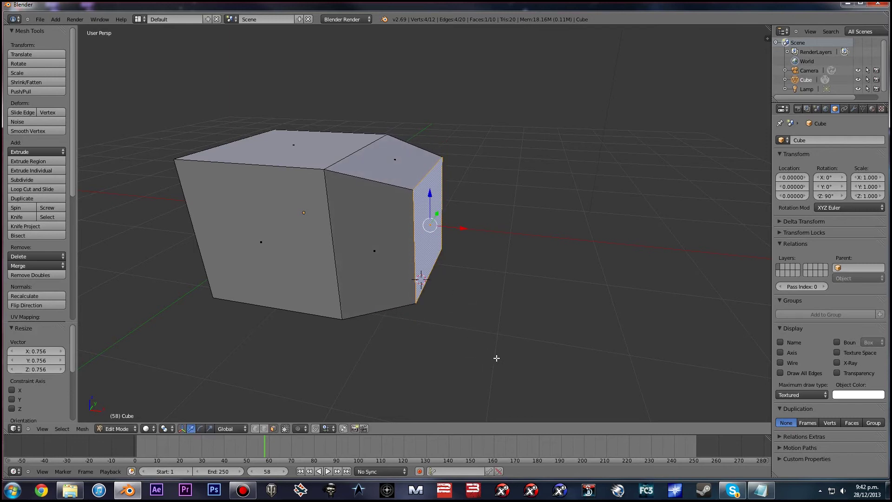
# - Extrude the tapered end face inward about 0.432 along X to form a recess
pyautogui.press('e')
pyautogui.click(466, 353)
pyautogui.moveTo(466, 353); pyautogui.dragTo(511, 343, button='middle')
pyautogui.scroll(2, 511, 343)
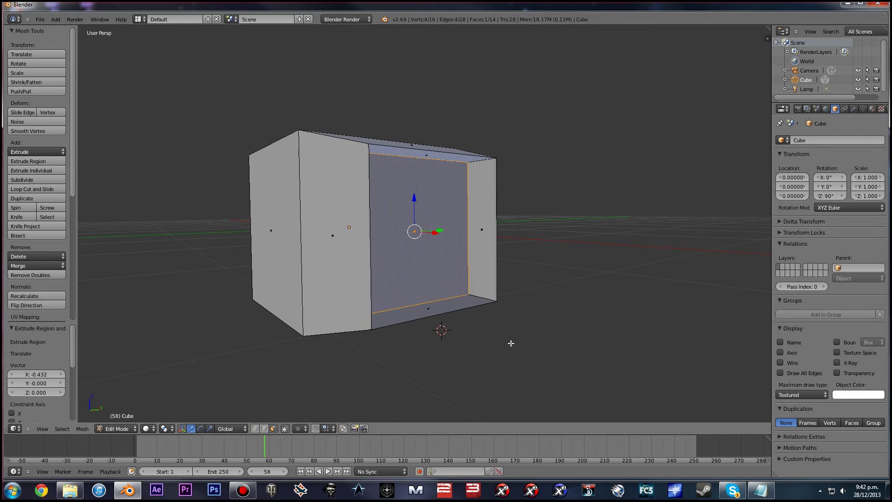
# - Extrude the recessed face with zero offset and scale it uniformly to about 0.847
pyautogui.press('e')
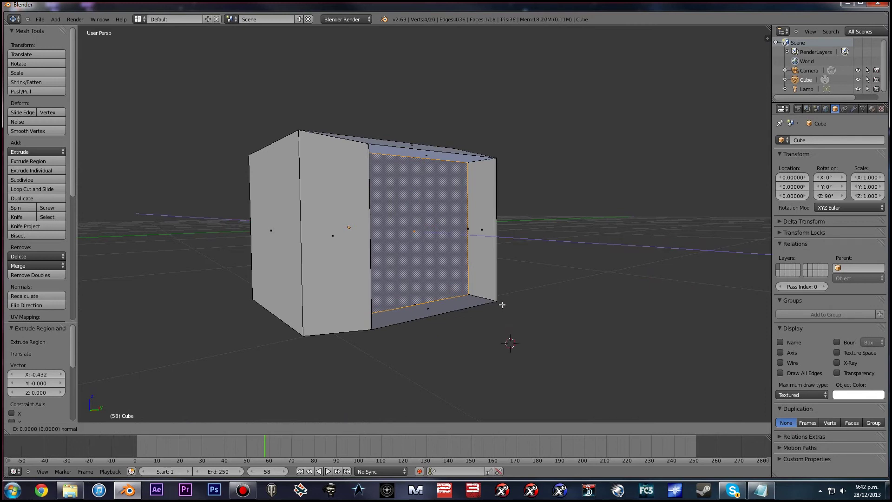
pyautogui.rightClick(502, 305)
pyautogui.press('s')
pyautogui.click(522, 384)
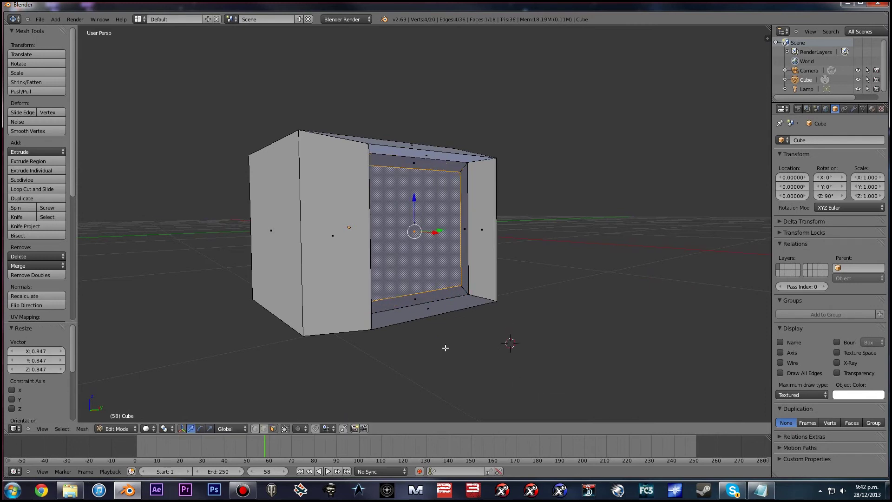
# - Extrude the inner recessed face outward about 2.045 along X to form a narrow neck
pyautogui.moveTo(447, 348); pyautogui.dragTo(480, 361, button='middle')
pyautogui.press('e')
pyautogui.click(643, 389)
pyautogui.moveTo(643, 388); pyautogui.dragTo(537, 378, button='middle')
pyautogui.scroll(-2, 519, 315)
pyautogui.moveTo(478, 309); pyautogui.dragTo(409, 293, button='middle')
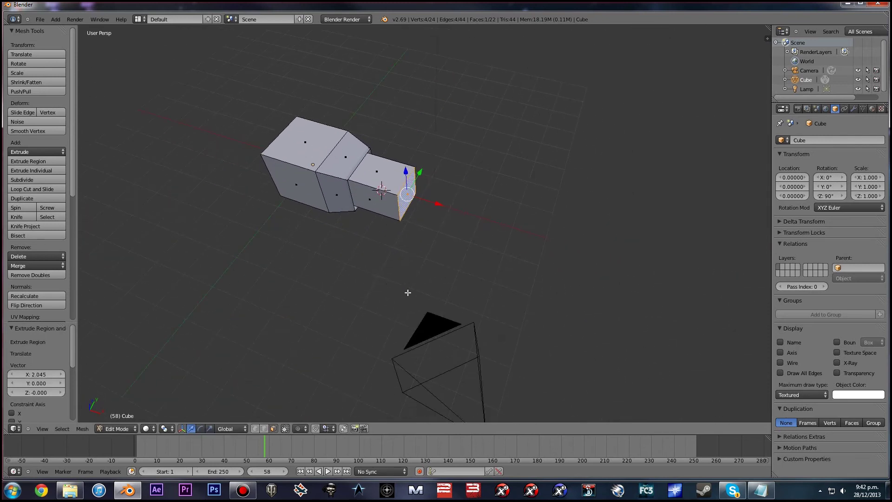
# - Extrude the neck's end face farther along X and scale the new end uniformly to about 2.159 to flare it
pyautogui.press('e')
pyautogui.click(571, 310)
pyautogui.moveTo(570, 310); pyautogui.dragTo(588, 303, button='middle')
pyautogui.press('s')
pyautogui.click(556, 329)
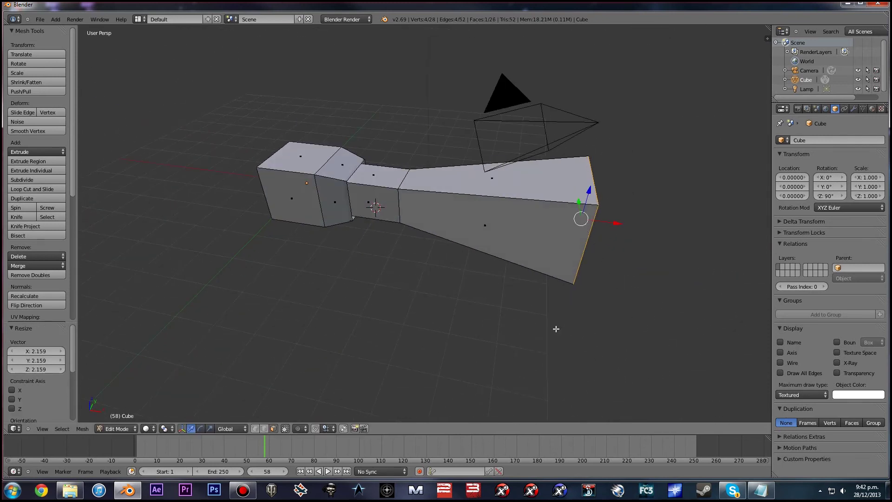
# - Extrude the flared end face about 9.637 along X, adding a smaller scaled-down face within the new end
pyautogui.moveTo(556, 328); pyautogui.dragTo(556, 303, button='middle')
pyautogui.press('e')
pyautogui.click(632, 275)
pyautogui.press('s')
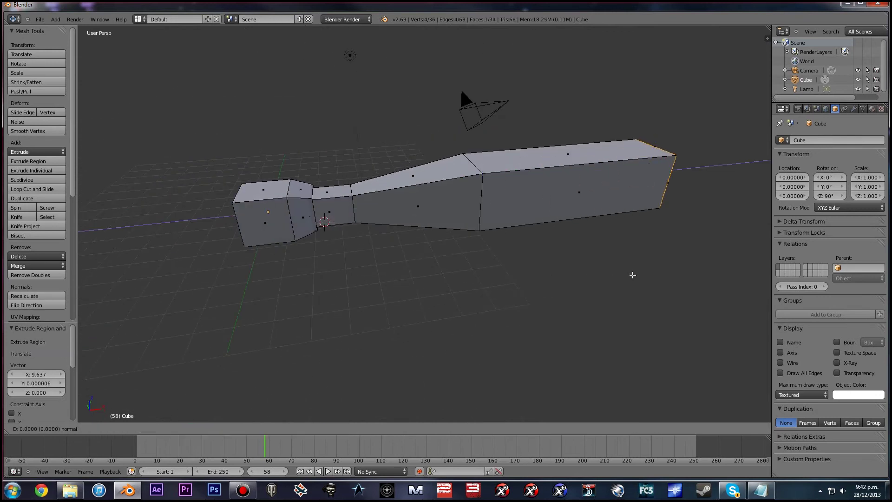
pyautogui.click(632, 259)
# - Extrude the smaller end face about 5.978 along X and move the new end farther outward
pyautogui.press('e')
pyautogui.click(683, 255)
pyautogui.moveTo(684, 256); pyautogui.dragTo(478, 319, button='middle')
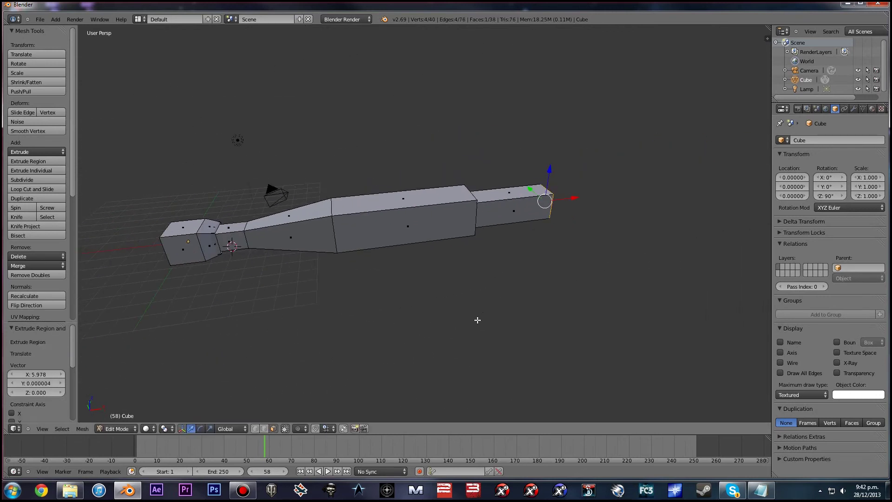
pyautogui.press('e')
pyautogui.click(530, 320)
# - Form a short flared collar about 0.708 long on the end face and extend it with a section about 7.436 long
pyautogui.press('e')
pyautogui.click(544, 343)
pyautogui.press('e')
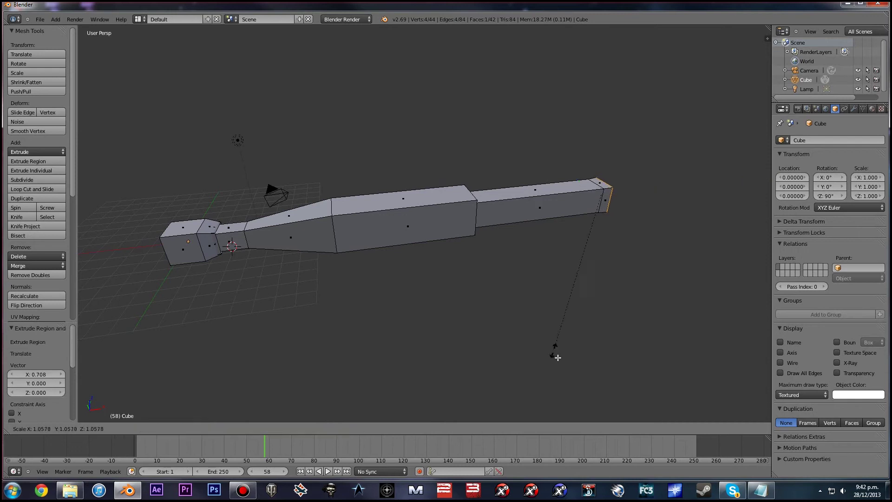
pyautogui.click(568, 371)
pyautogui.press('e')
pyautogui.click(558, 285)
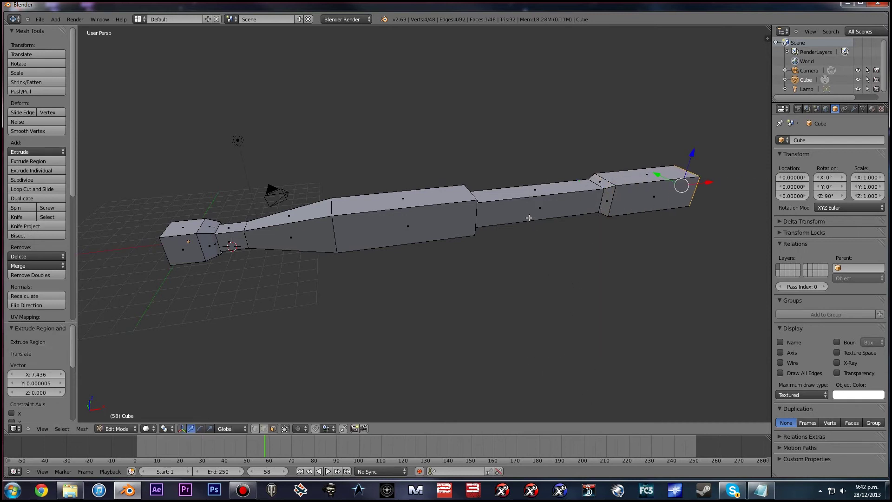
# - Select the negative Y side face of the narrow section before the collar and extrude it outward about 1.895
pyautogui.rightClick(529, 218)
pyautogui.moveTo(529, 217); pyautogui.dragTo(490, 223, button='middle')
pyautogui.press('e')
pyautogui.click(513, 295)
pyautogui.moveTo(512, 295); pyautogui.dragTo(342, 281, button='middle')
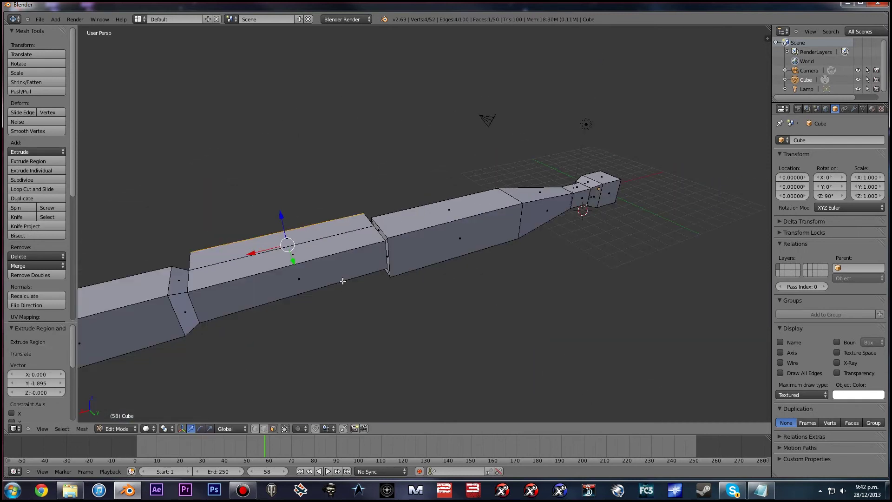
# - Extrude the opposite side face of the narrow section outward about 1.494 along Y
pyautogui.press('e')
pyautogui.click(417, 328)
pyautogui.moveTo(417, 328); pyautogui.dragTo(433, 288, button='middle')
pyautogui.moveTo(487, 236); pyautogui.dragTo(463, 264, button='middle')
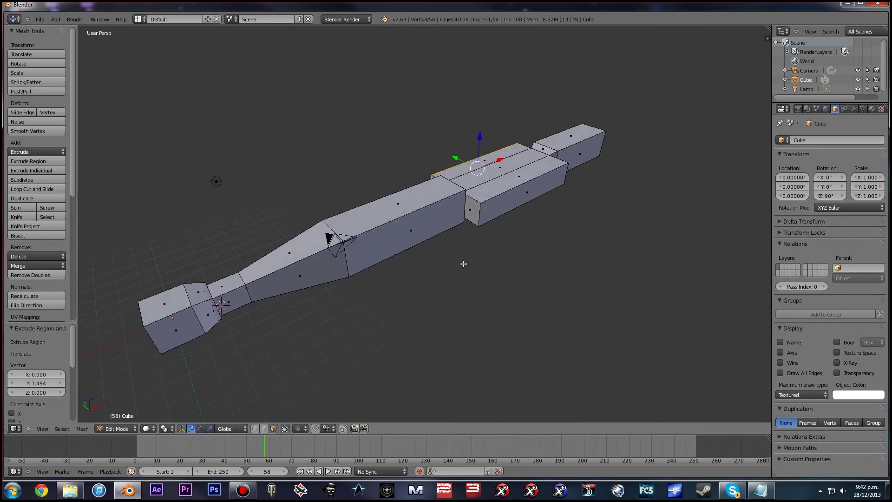
# - Move the outer faces of both side extrusions together 3.825 along the X axis to sweep them into slanted wings
pyautogui.click(515, 281)
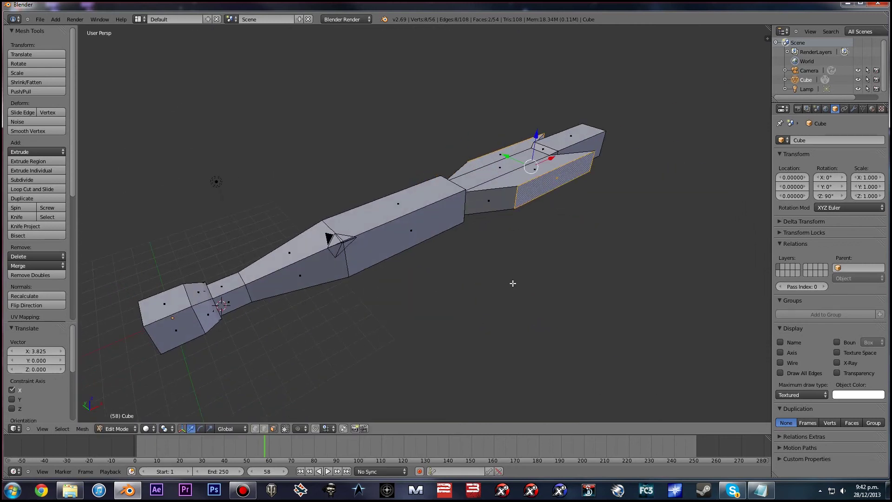
pyautogui.moveTo(514, 282); pyautogui.dragTo(484, 320, button='middle')
pyautogui.scroll(2, 488, 323)
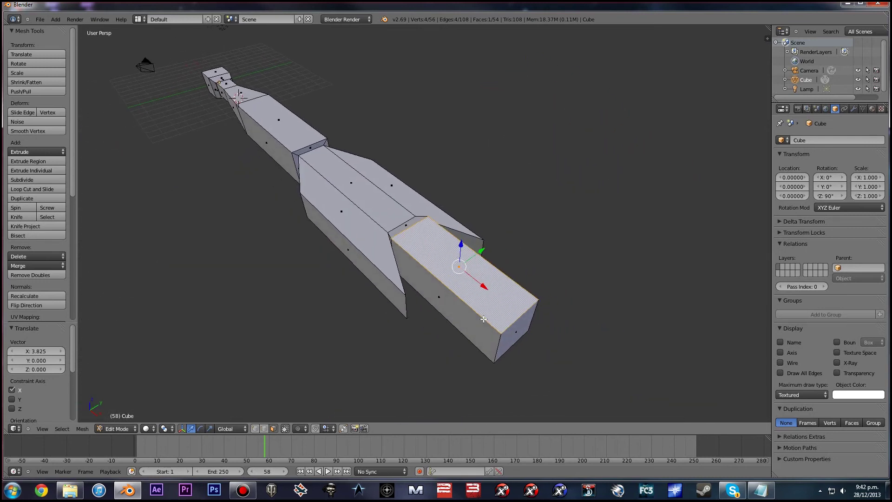
# - Select the outer face of the slanted wing on the negative Y side
pyautogui.rightClick(404, 307)
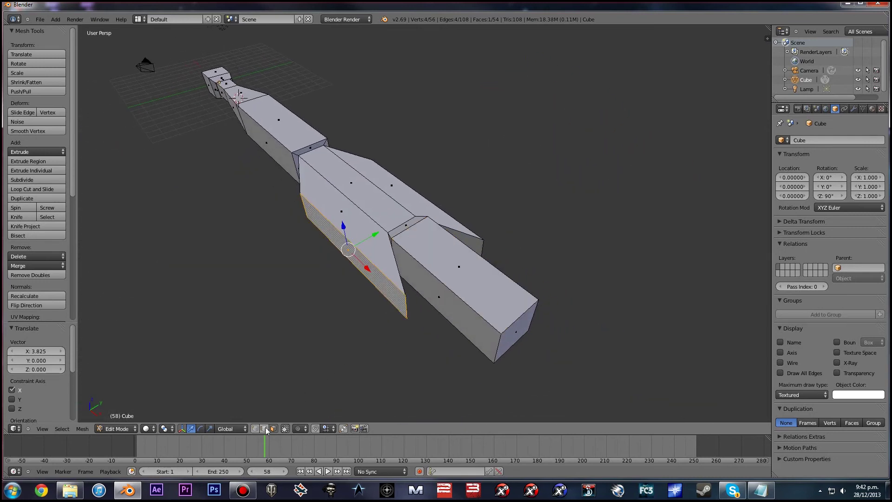
pyautogui.moveTo(349, 340); pyautogui.dragTo(452, 325, button='middle')
pyautogui.scroll(-5, 435, 323)
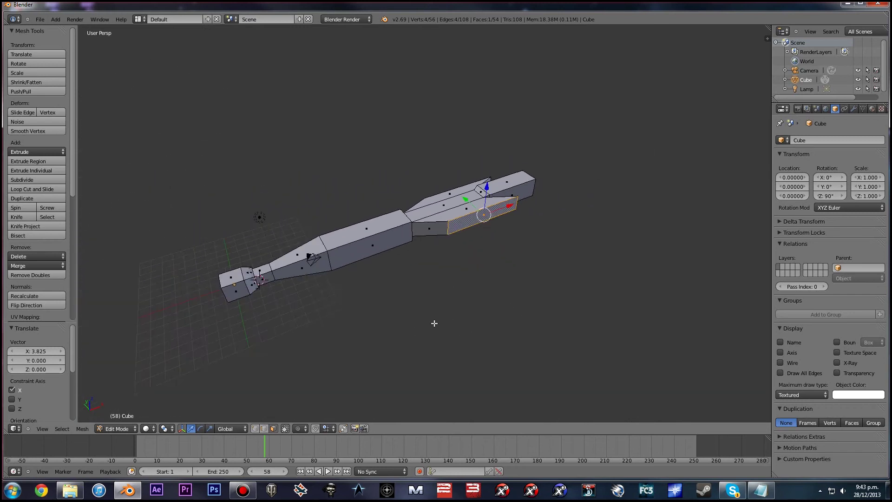
pyautogui.scroll(2, 417, 317)
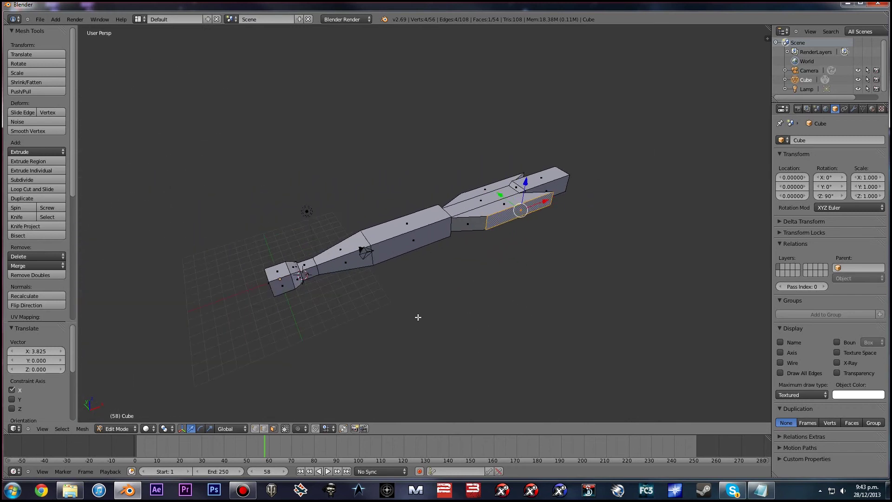
pyautogui.moveTo(452, 300); pyautogui.dragTo(453, 322, button='middle')
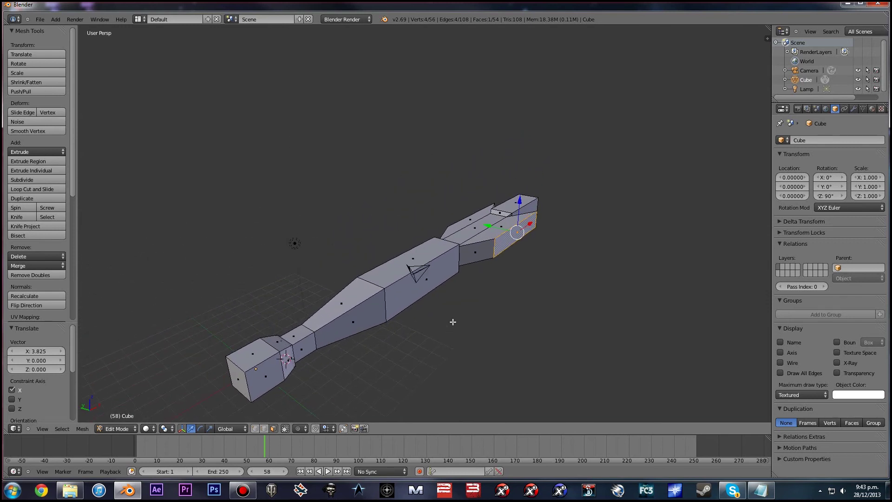